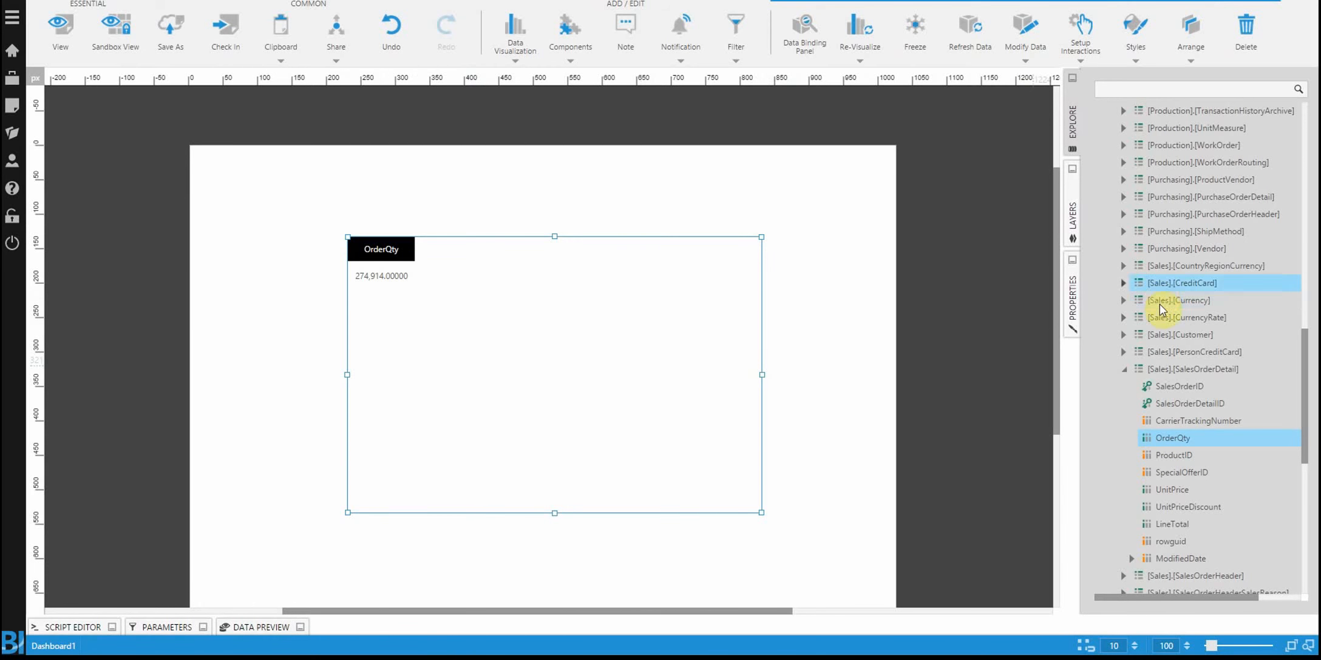
# Add the Name field from the [Production].[Product] table to the OrderQty table on the dashboard
pyautogui.scroll(7, 1184, 316)
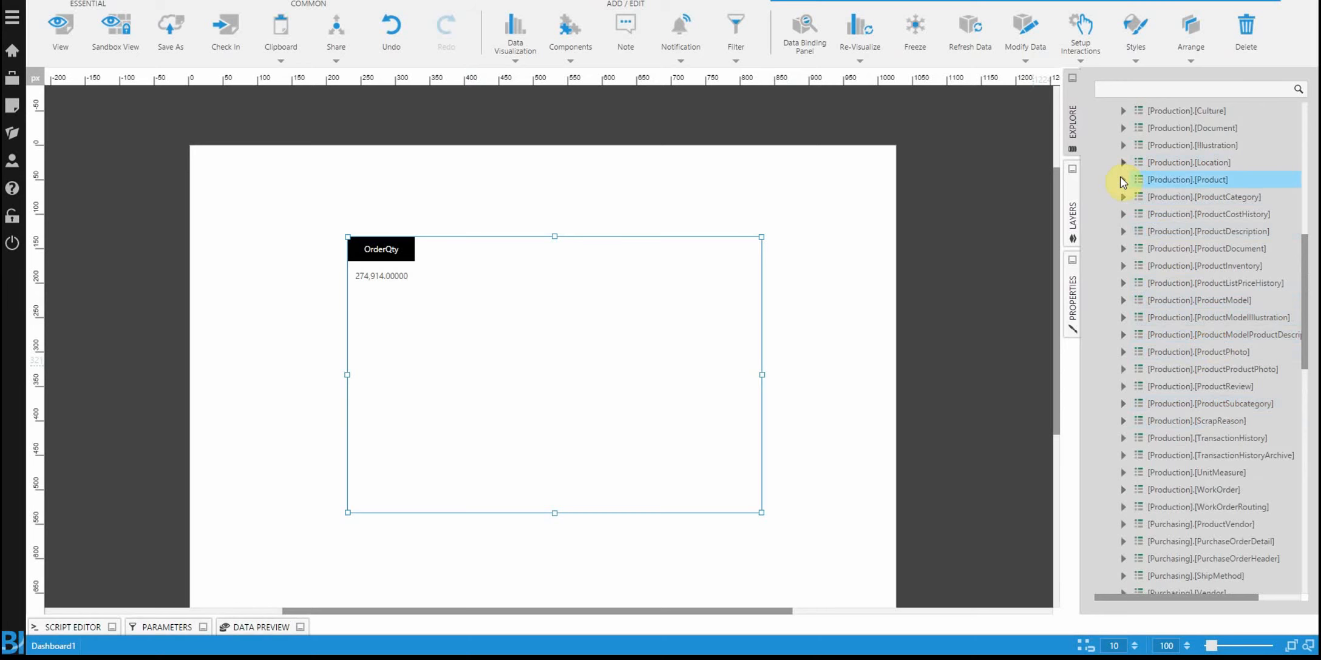
pyautogui.click(1121, 179)
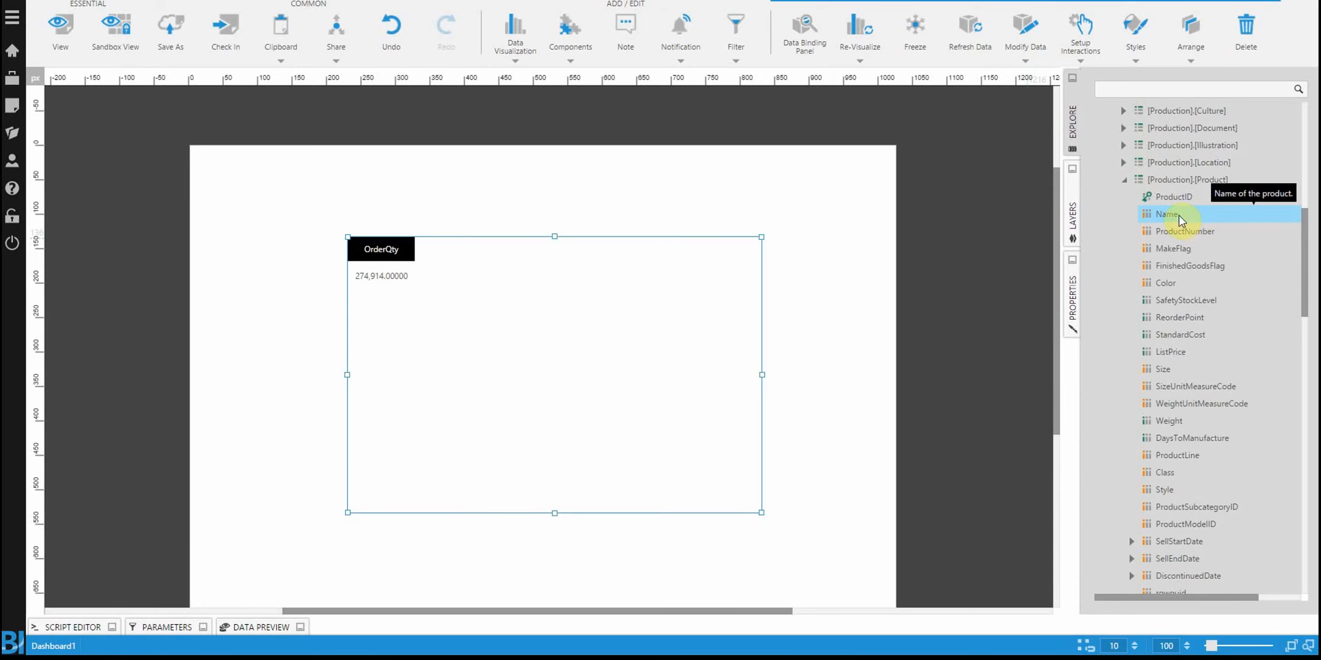
pyautogui.moveTo(1176, 217); pyautogui.dragTo(666, 279)
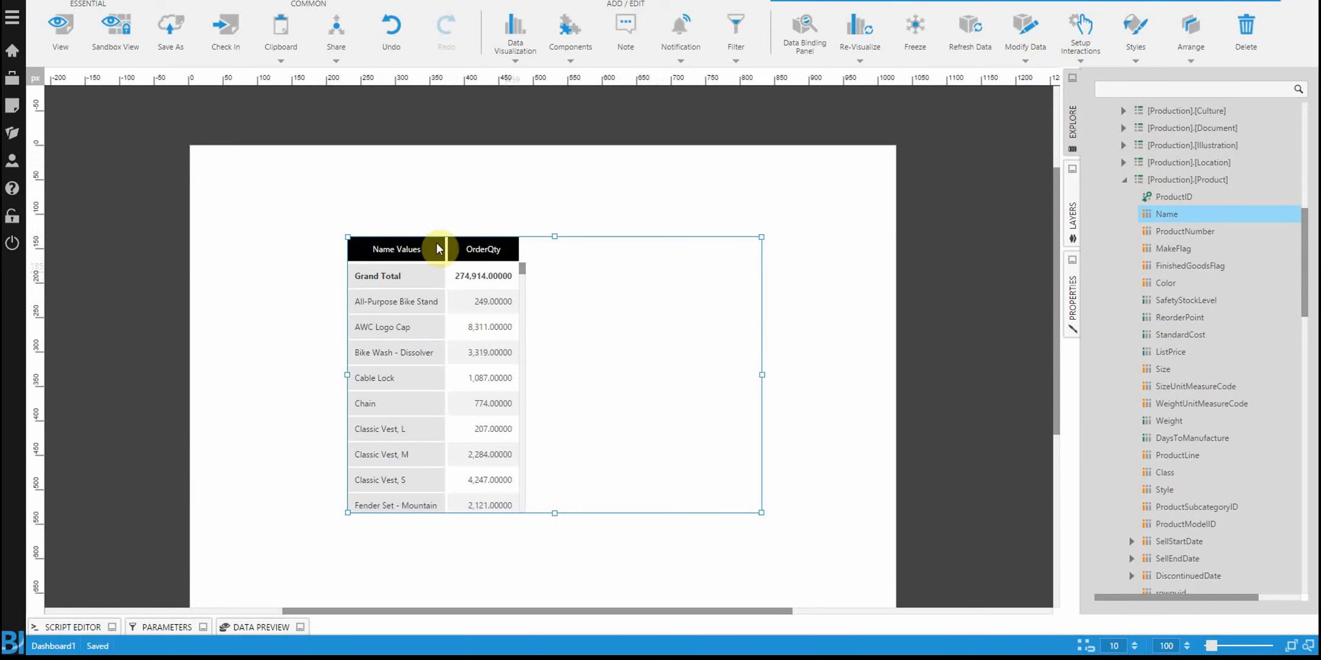
# View the dashboard in view mode and look through the order quantities listed by product name
pyautogui.click(59, 27)
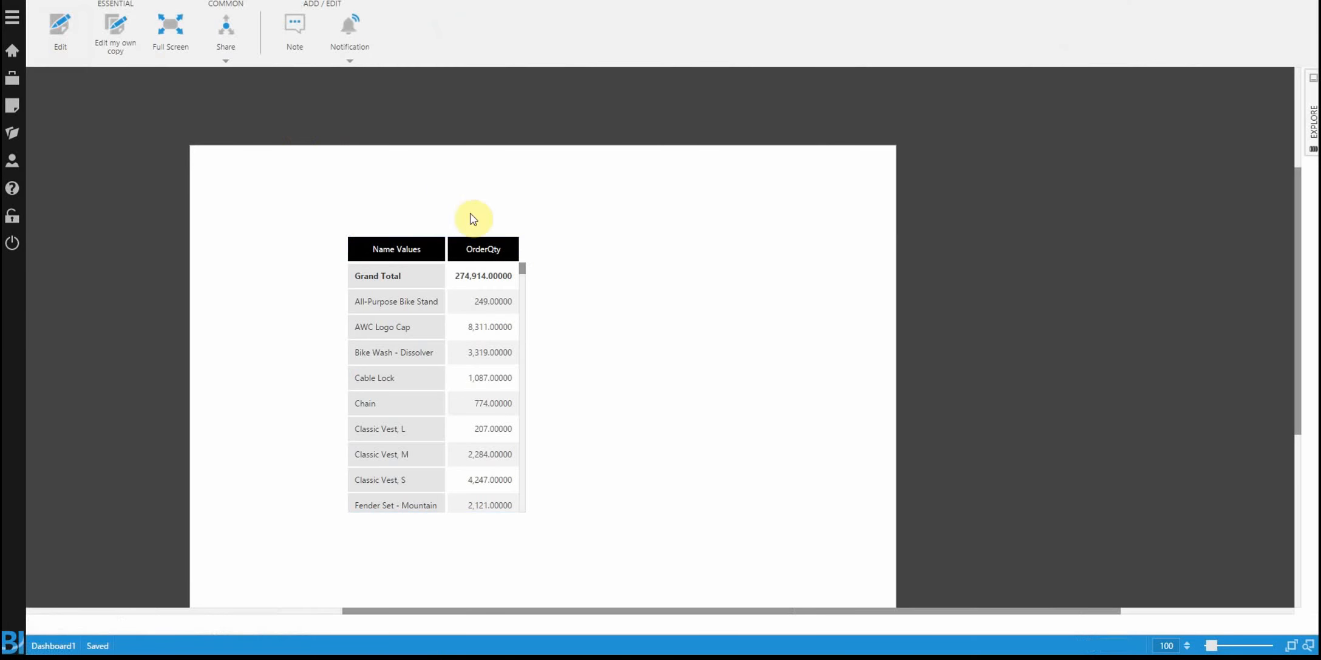
pyautogui.scroll(-3, 523, 276)
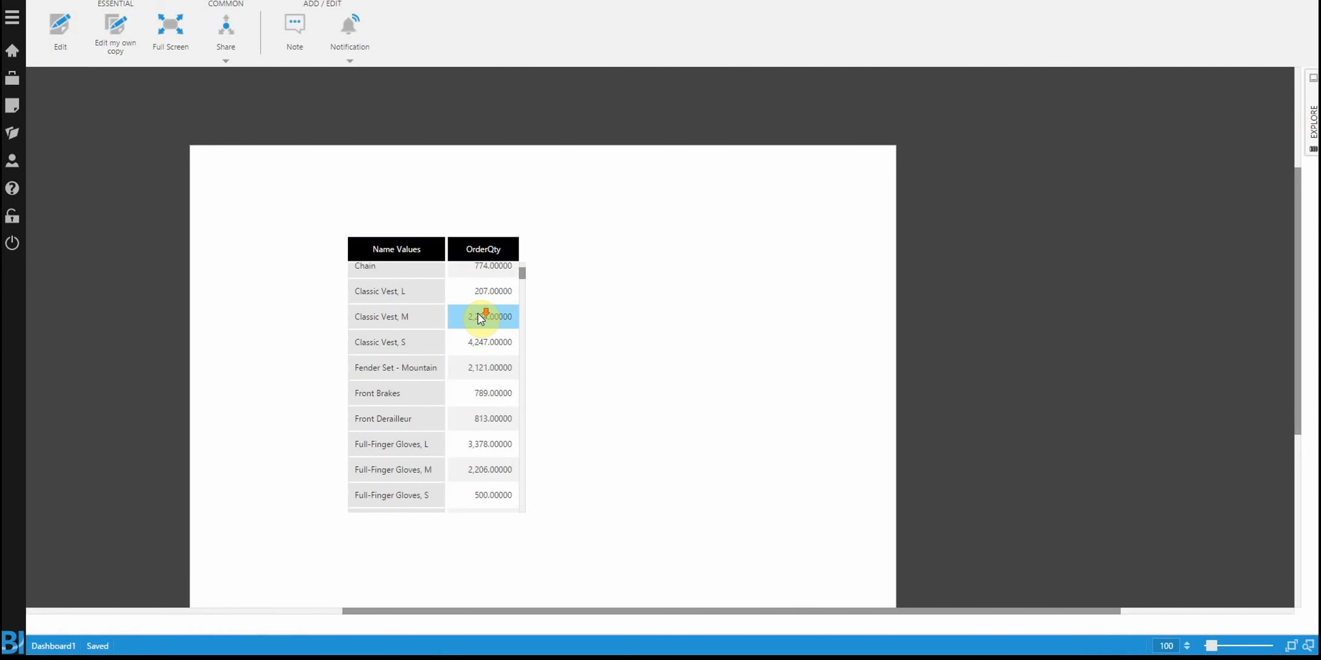
pyautogui.scroll(-1, 486, 318)
pyautogui.scroll(-3, 474, 338)
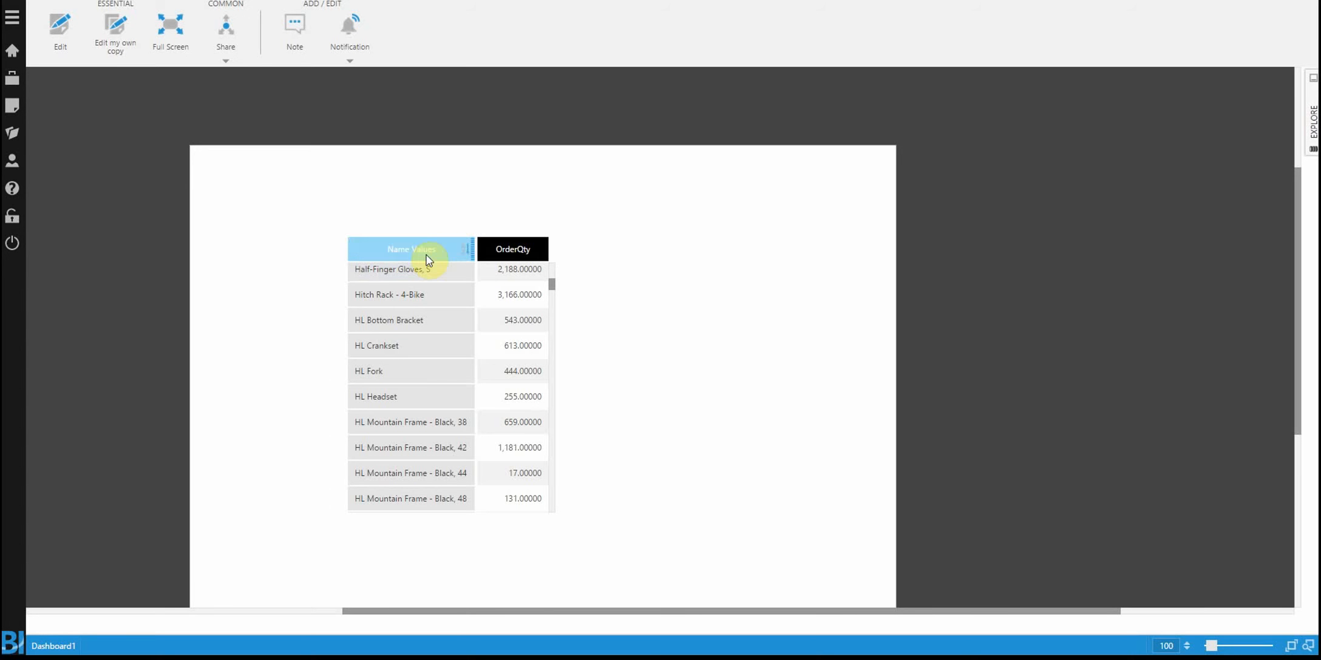
# Return the dashboard to edit mode and delete the product name and OrderQty table from the canvas
pyautogui.click(52, 49)
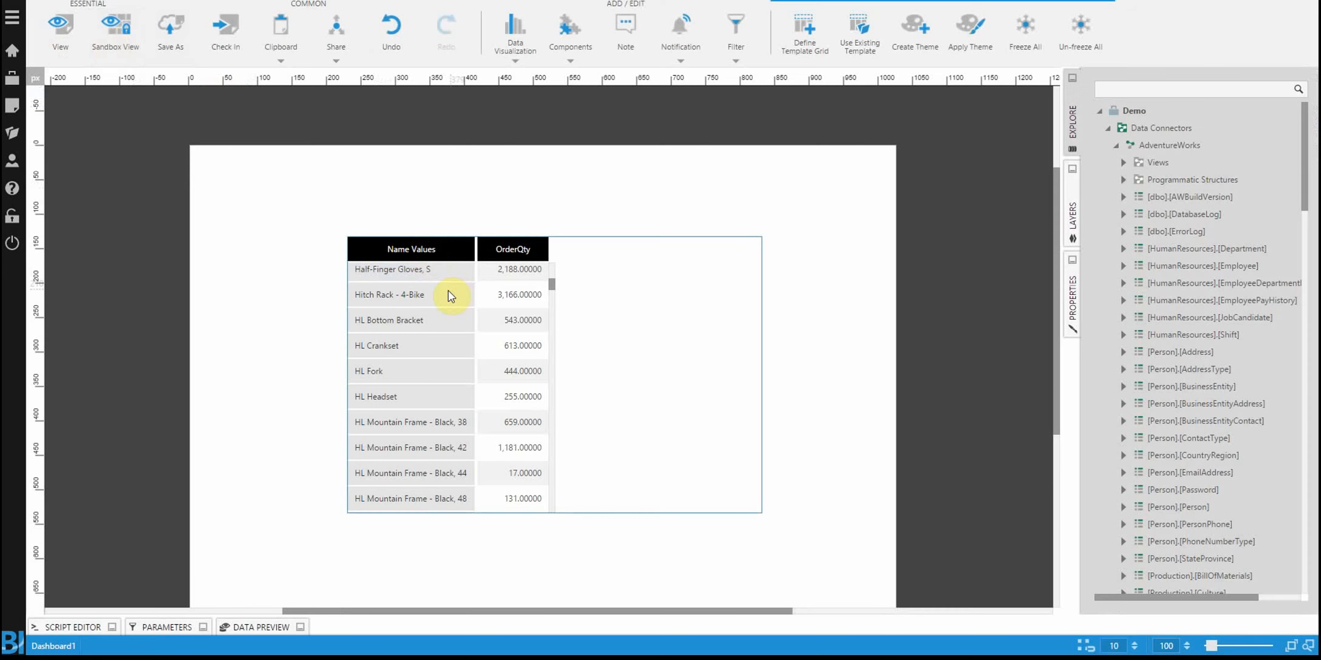
pyautogui.click(446, 274)
pyautogui.press('Delete')
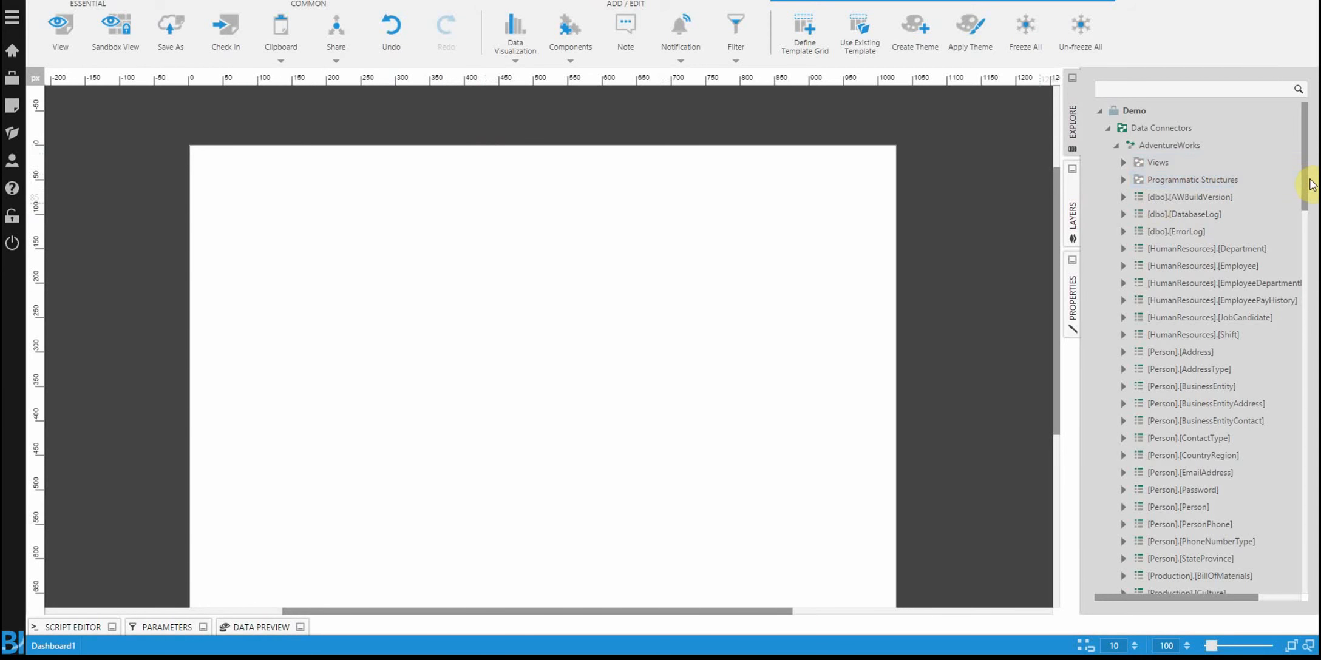
# Create a new hierarchy in the Demo project's Hierarchies folder
pyautogui.moveTo(1306, 182); pyautogui.dragTo(1298, 271)
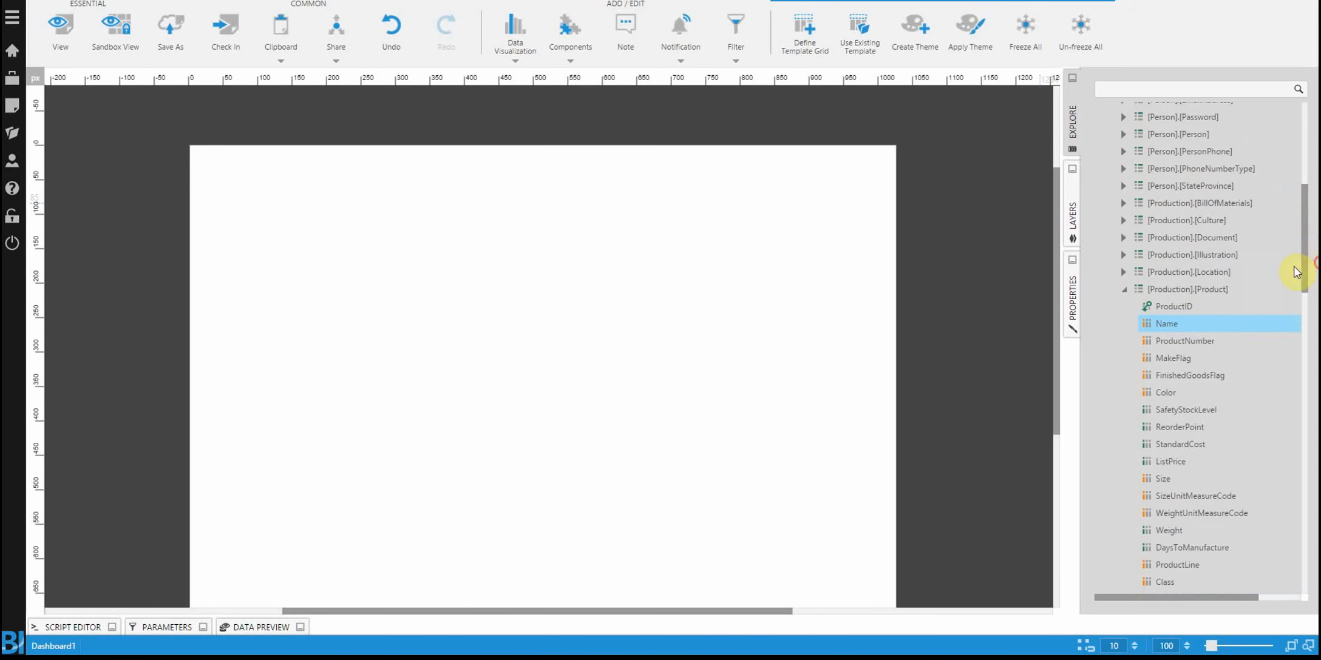
pyautogui.click(1124, 290)
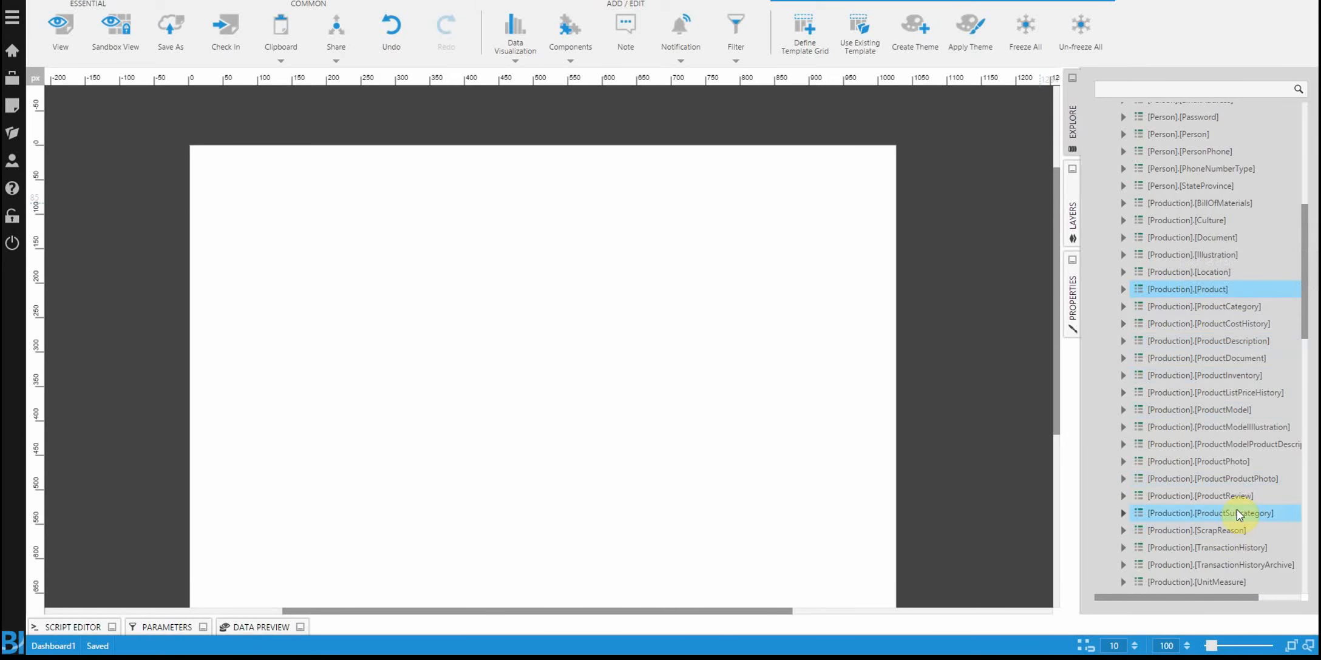
pyautogui.scroll(-4, 1212, 258)
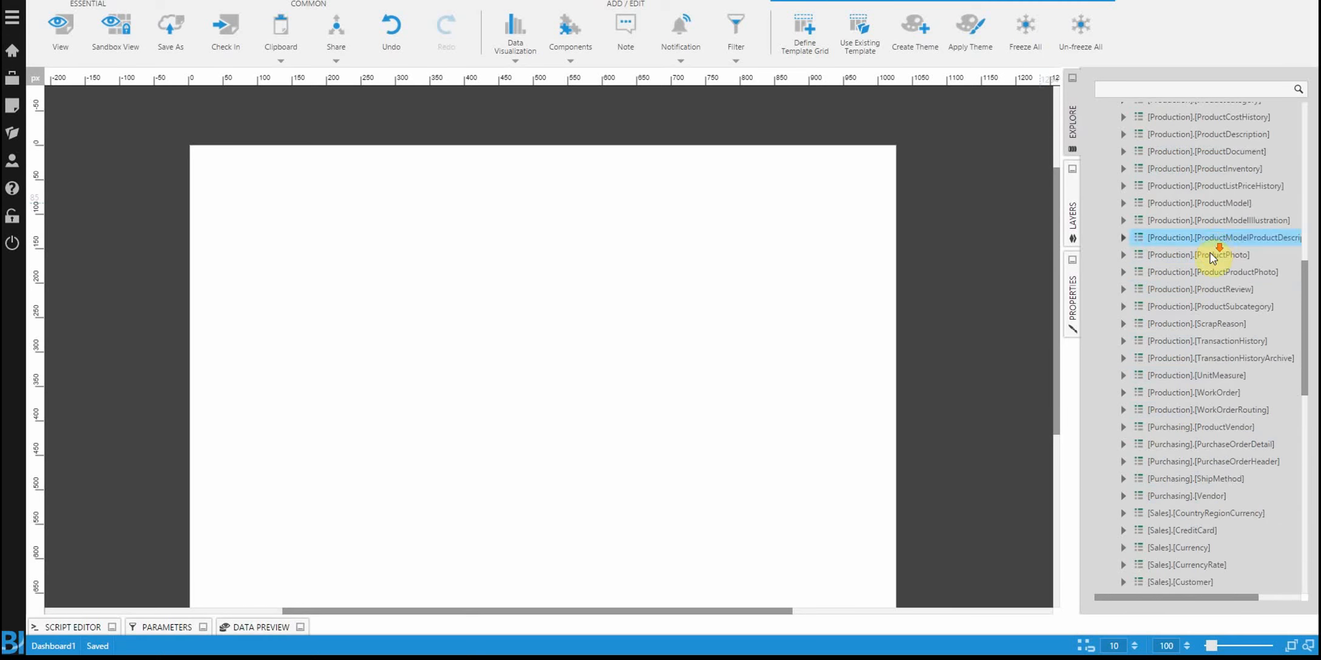
pyautogui.scroll(-15, 1208, 264)
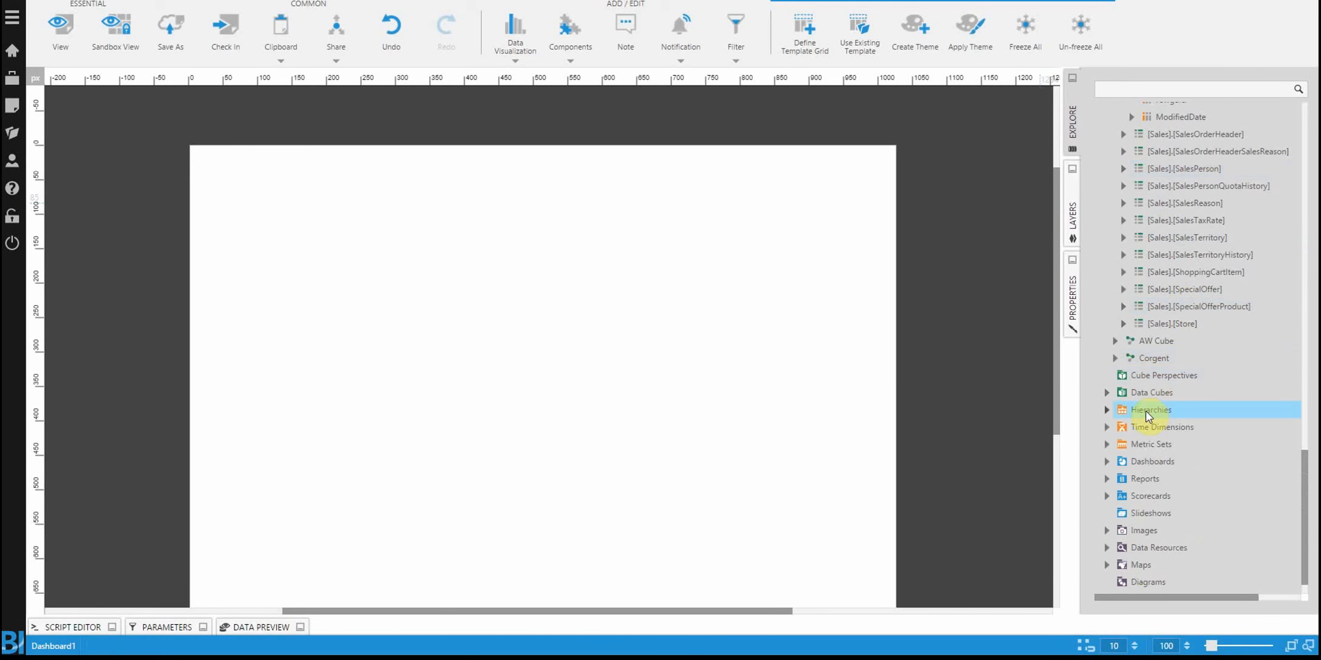
pyautogui.rightClick(1145, 411)
pyautogui.click(1211, 423)
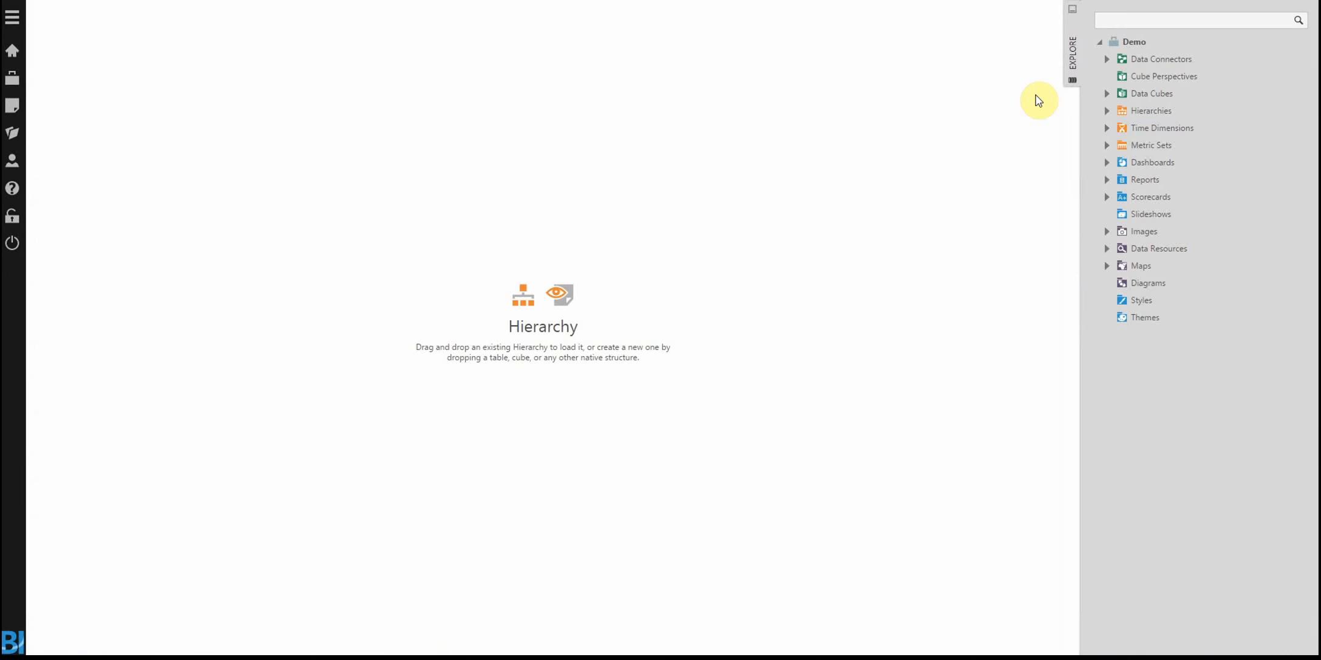
# Build the hierarchy from AdventureWorks' [Production].[ProductCategory] table, with category, subcategory and product levels
pyautogui.click(1108, 60)
pyautogui.click(1116, 77)
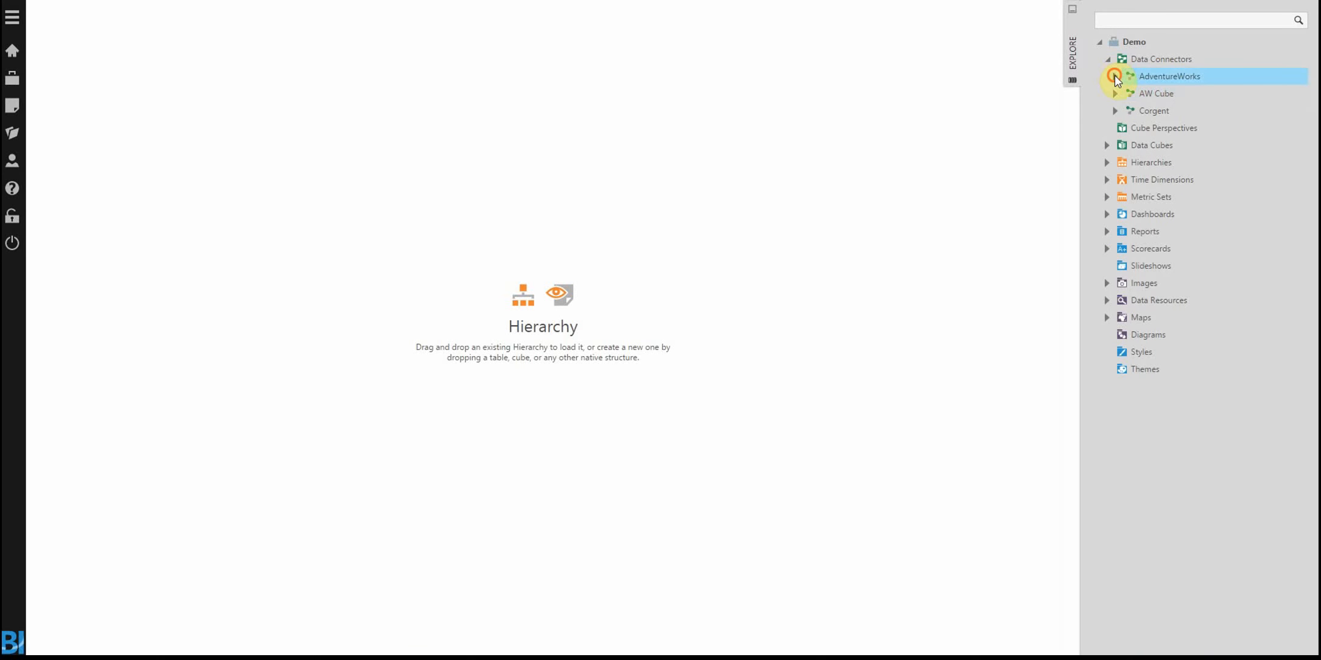
pyautogui.click(1115, 76)
pyautogui.click(1178, 167)
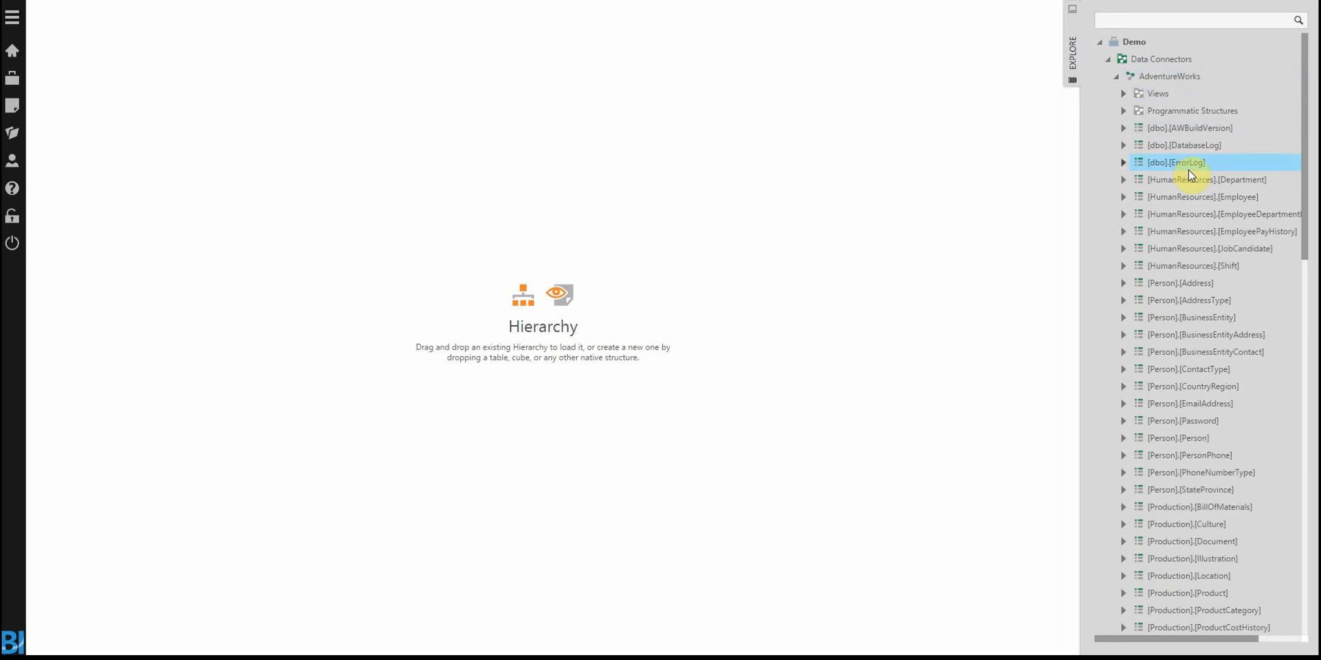
pyautogui.scroll(-6, 1190, 175)
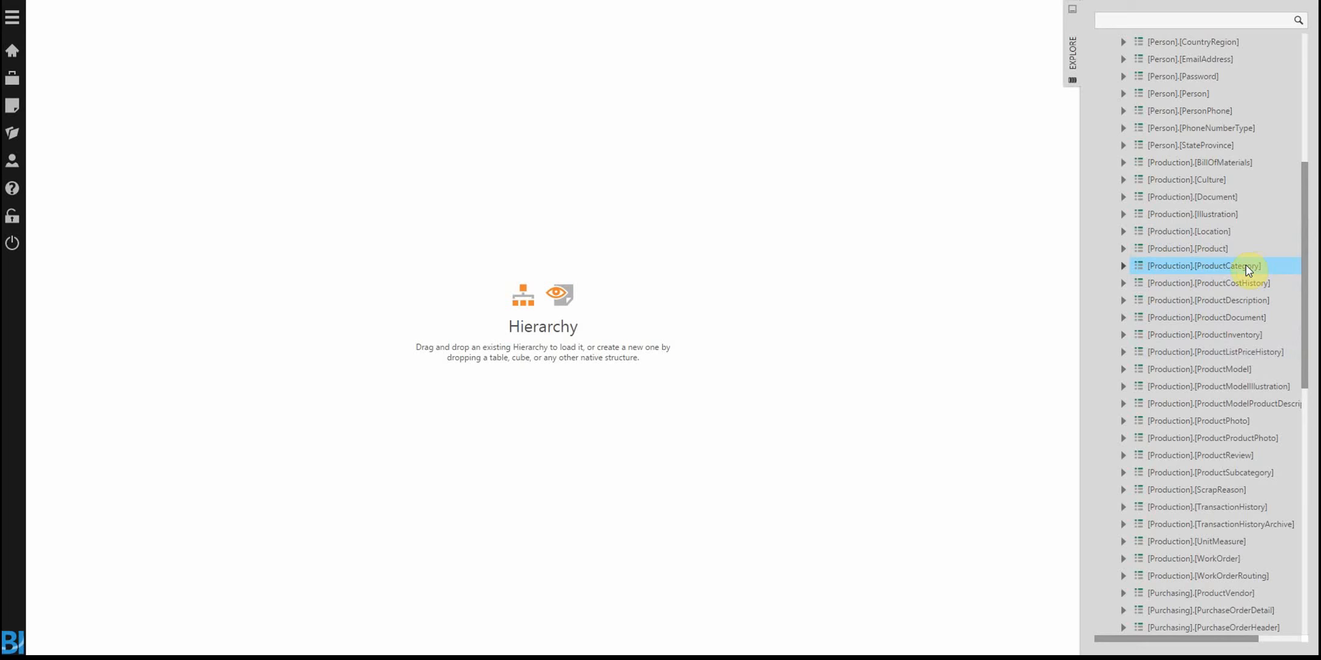
pyautogui.moveTo(1248, 270); pyautogui.dragTo(597, 289)
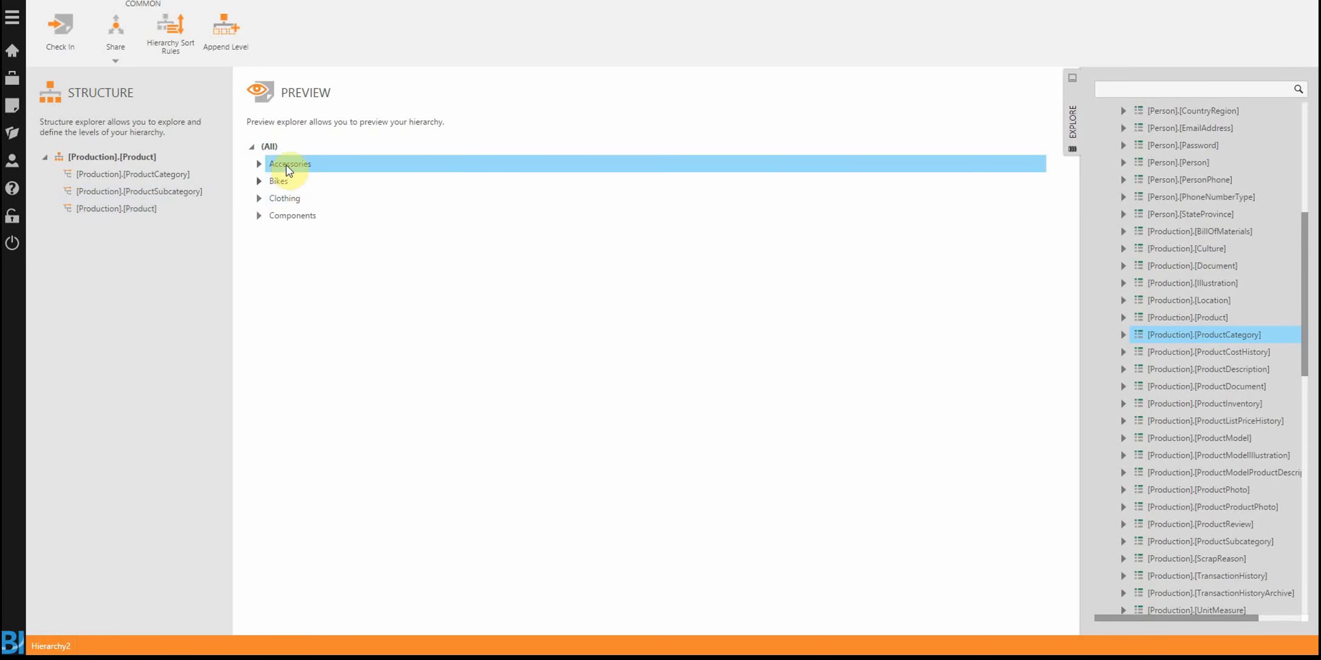
# Examine the subcategories under Accessories and the products under Helmets in the hierarchy preview, and collapse them again
pyautogui.click(259, 163)
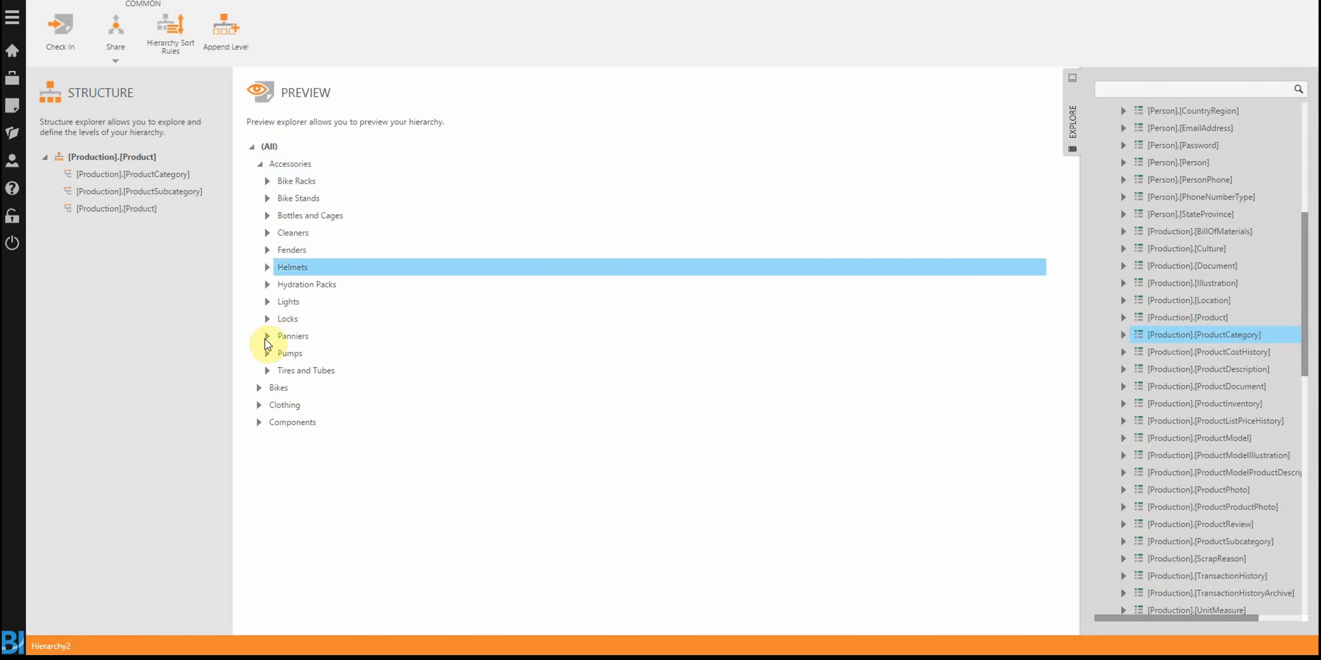
pyautogui.click(266, 267)
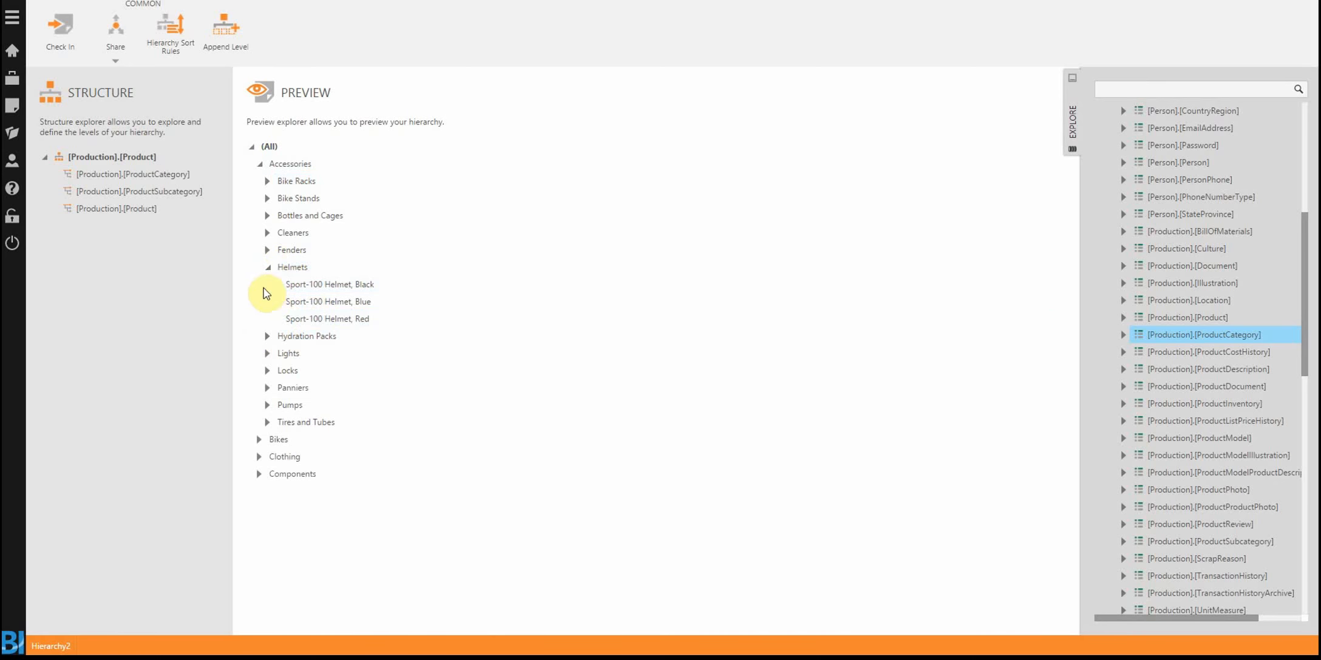
pyautogui.click(268, 268)
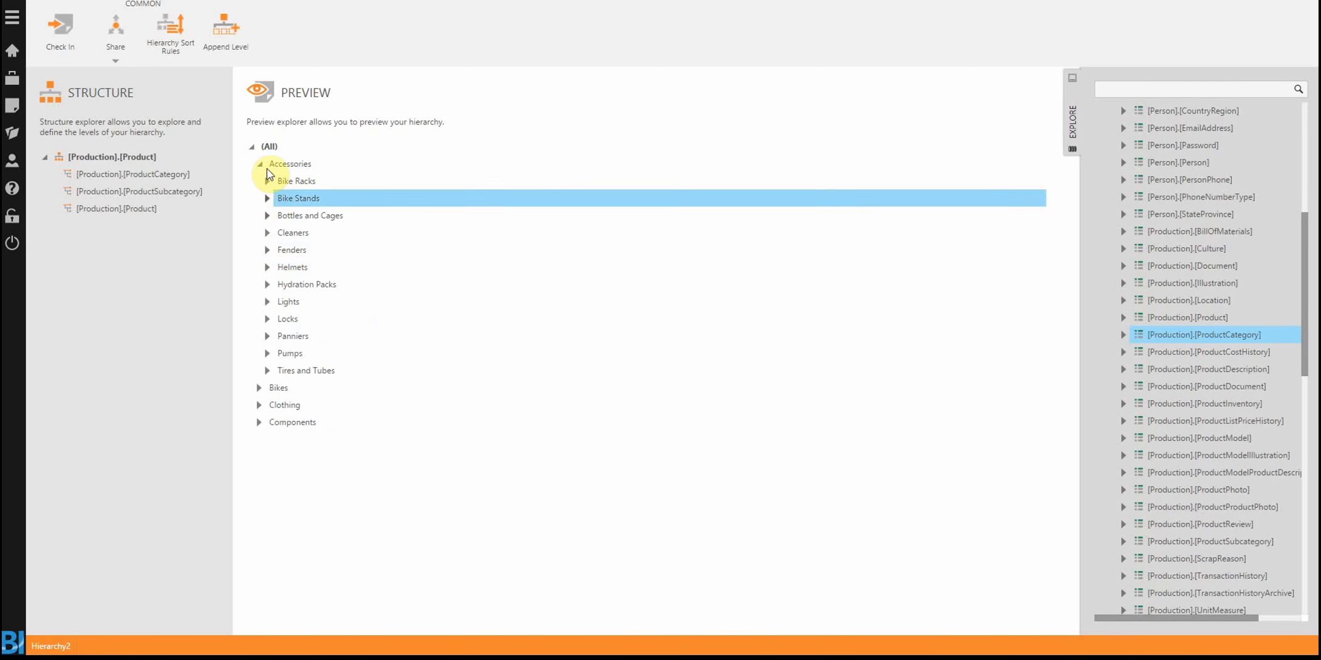
pyautogui.click(259, 164)
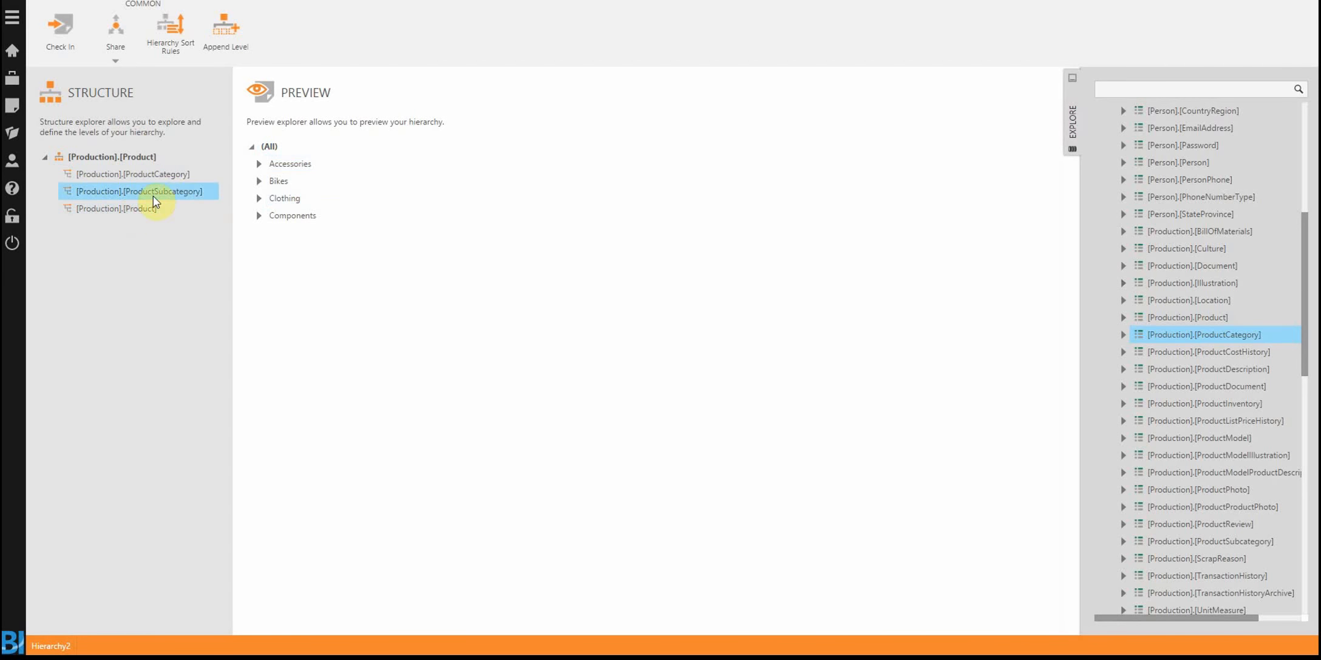
# Delete the [Production].[Product] level from the hierarchy structure
pyautogui.click(140, 207)
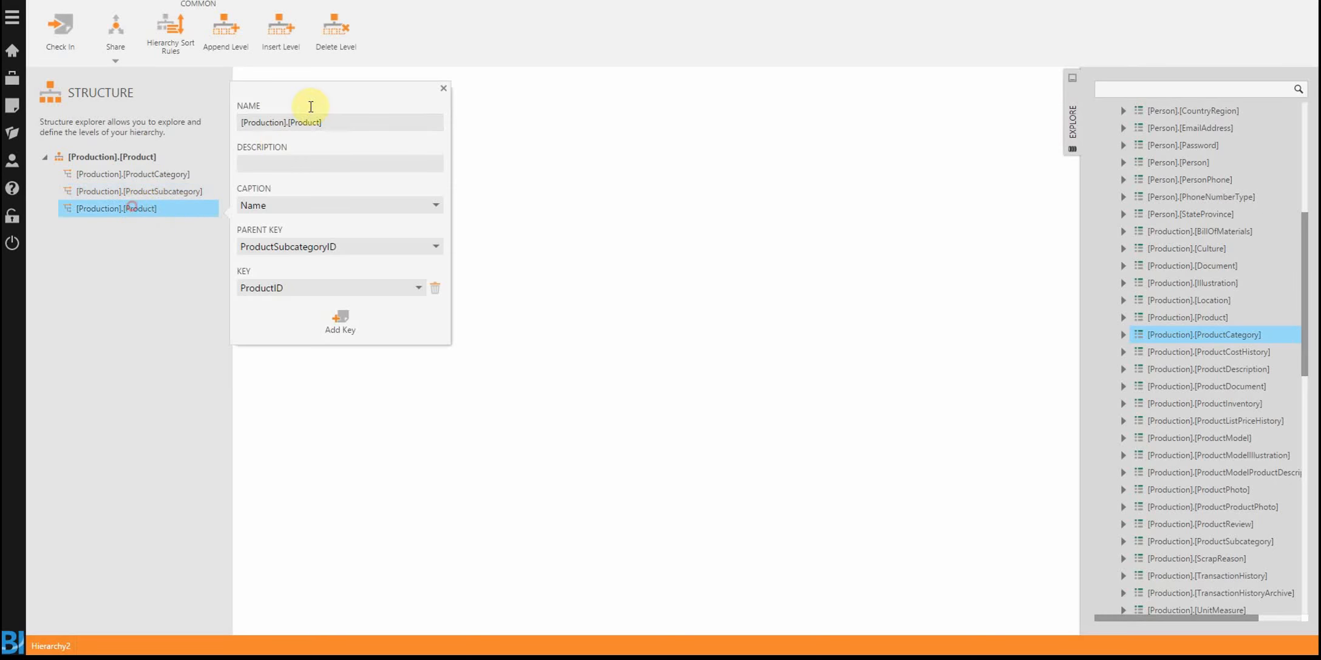
pyautogui.click(347, 46)
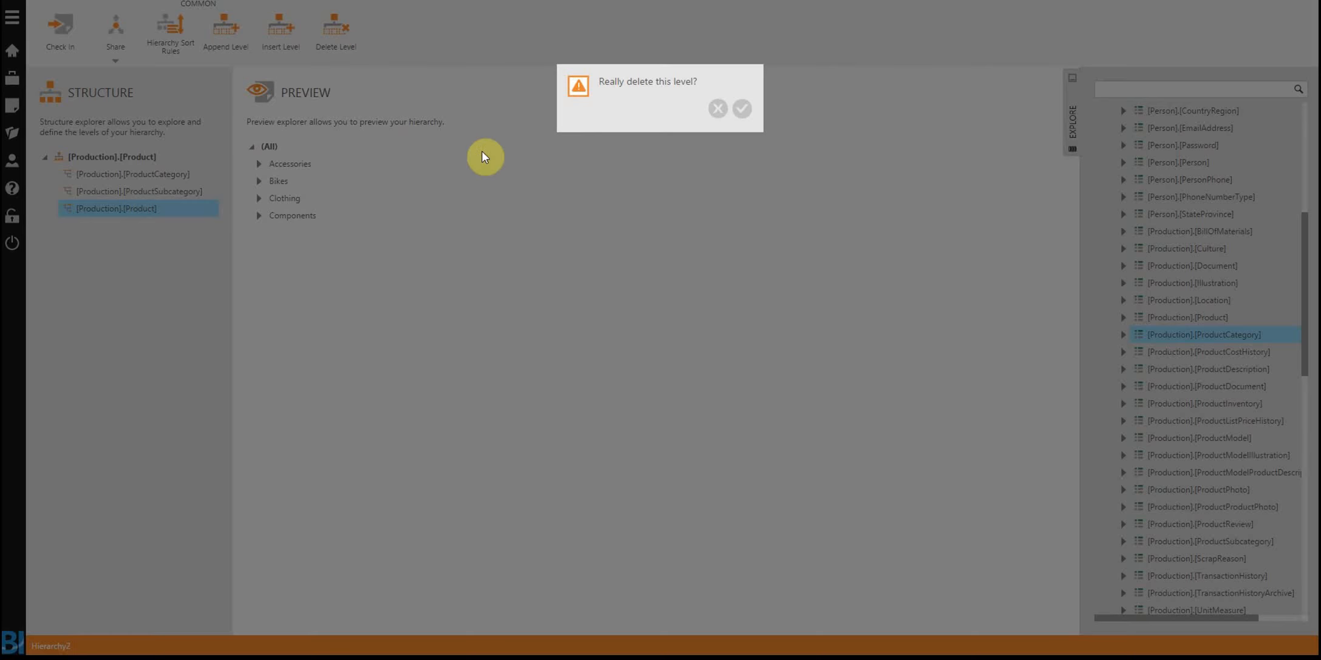
pyautogui.click(735, 113)
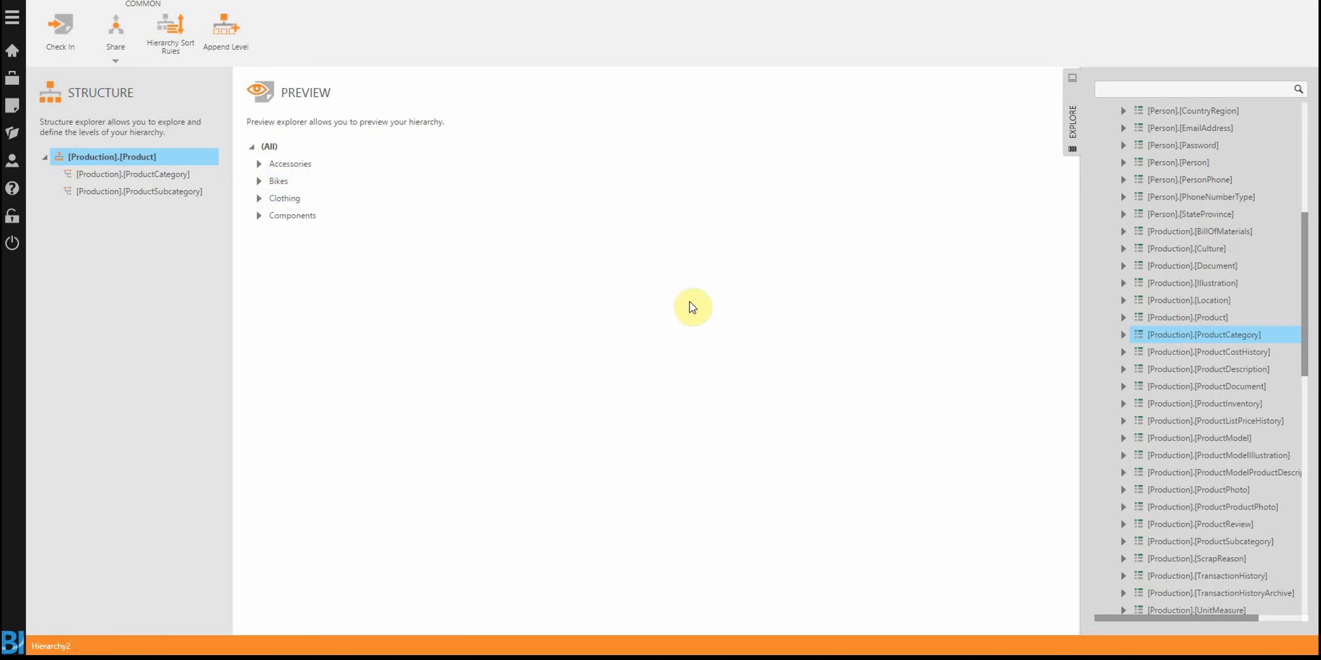
# Append a new lowest level to the hierarchy with the [Production].[Product] table as its data source
pyautogui.click(214, 36)
pyautogui.click(1214, 316)
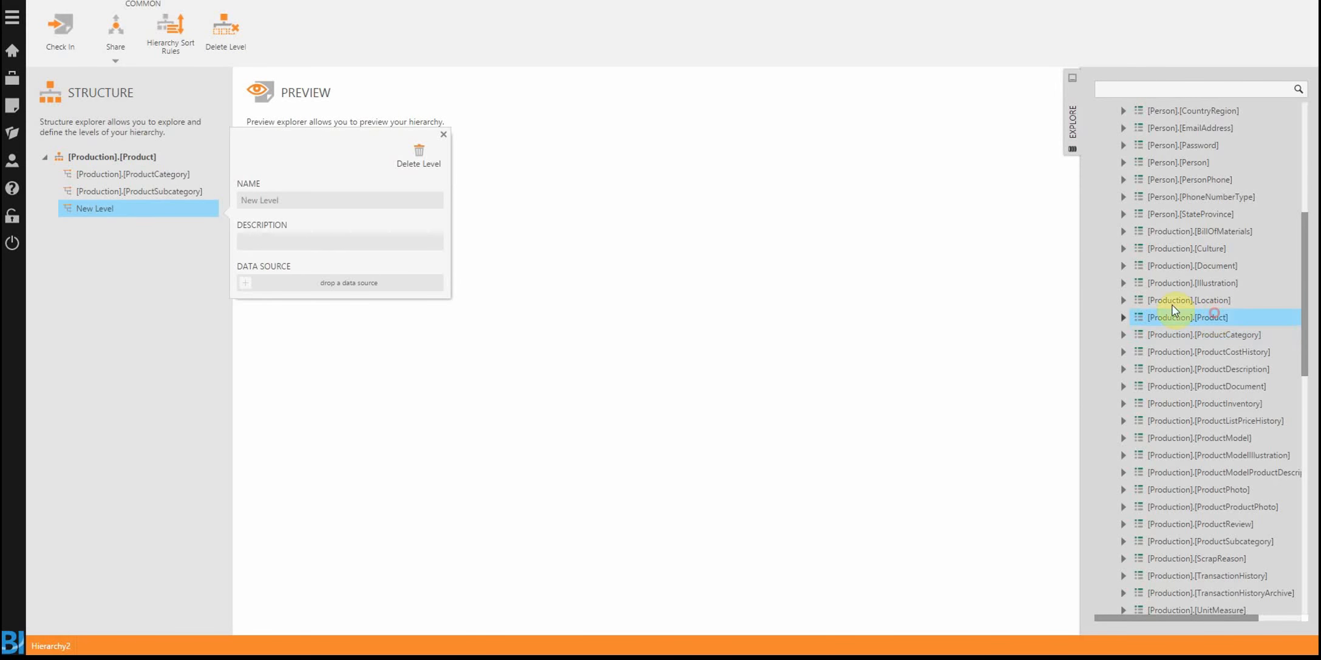
pyautogui.moveTo(1172, 307); pyautogui.dragTo(303, 278)
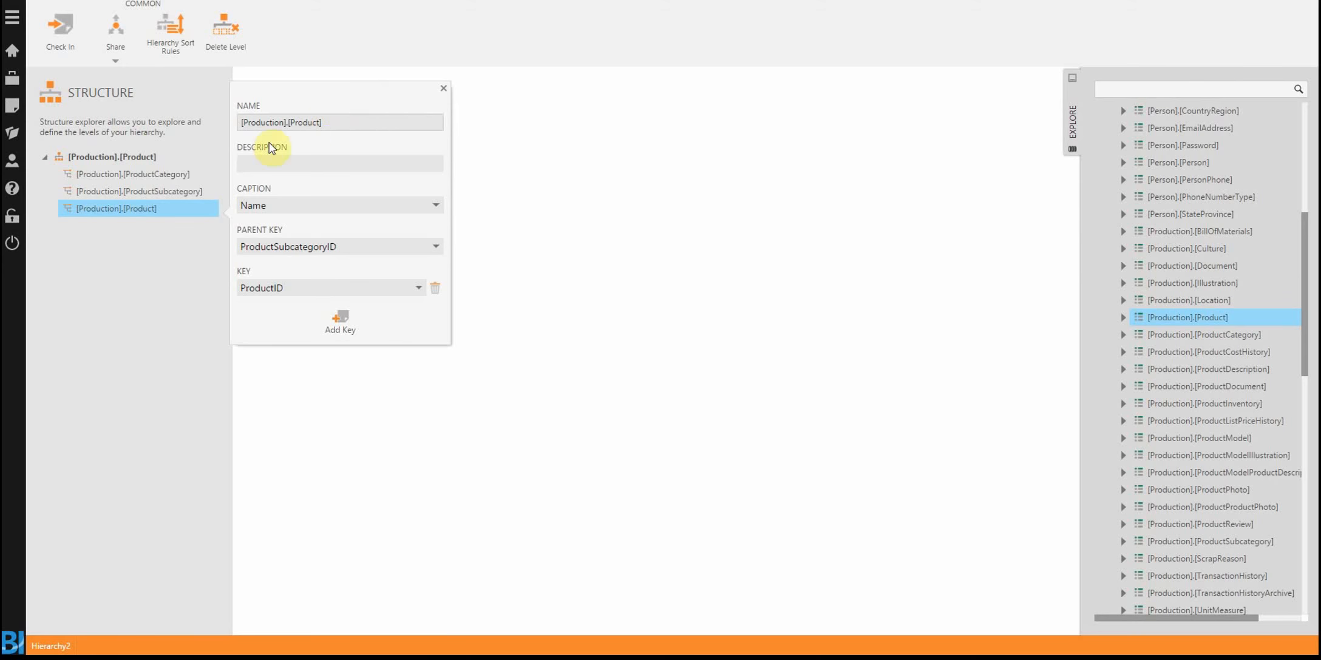
# Rename the [Production].[Product] level as Product
pyautogui.click(171, 175)
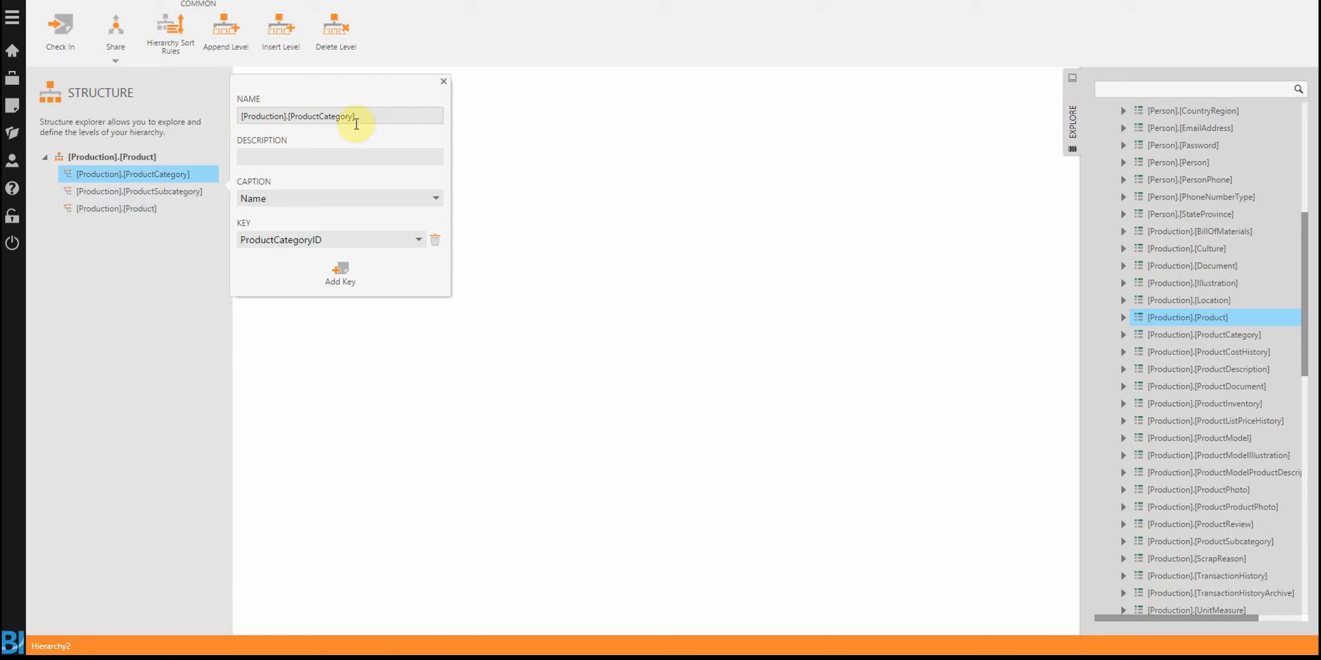
pyautogui.click(148, 207)
pyautogui.click(339, 122)
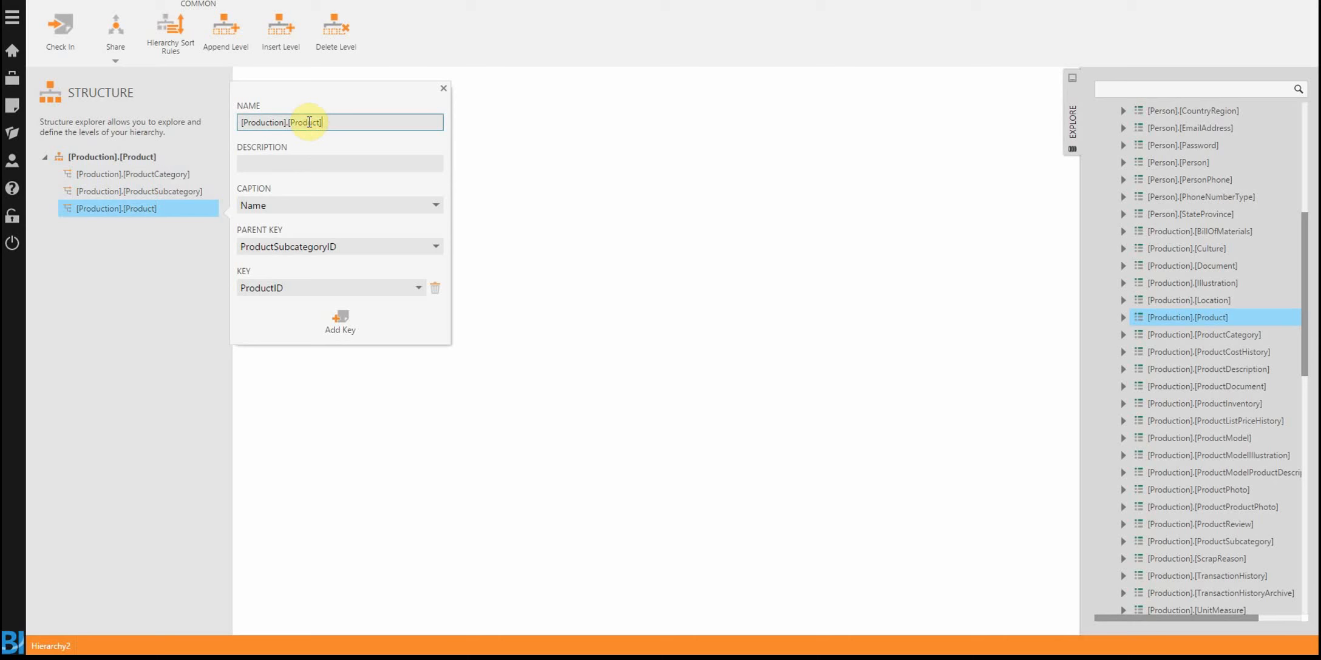
pyautogui.tripleClick(301, 121)
pyautogui.write('Product')
pyautogui.click(592, 252)
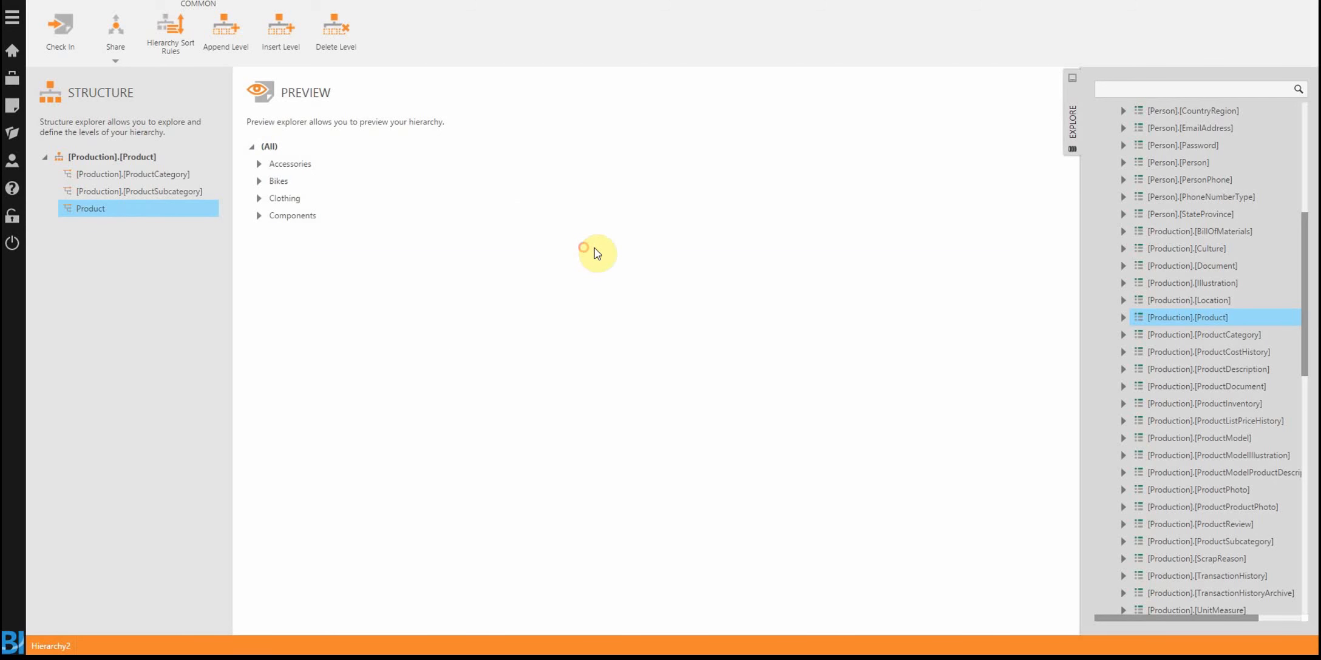
# Rename the hierarchy itself as Product
pyautogui.doubleClick(62, 645)
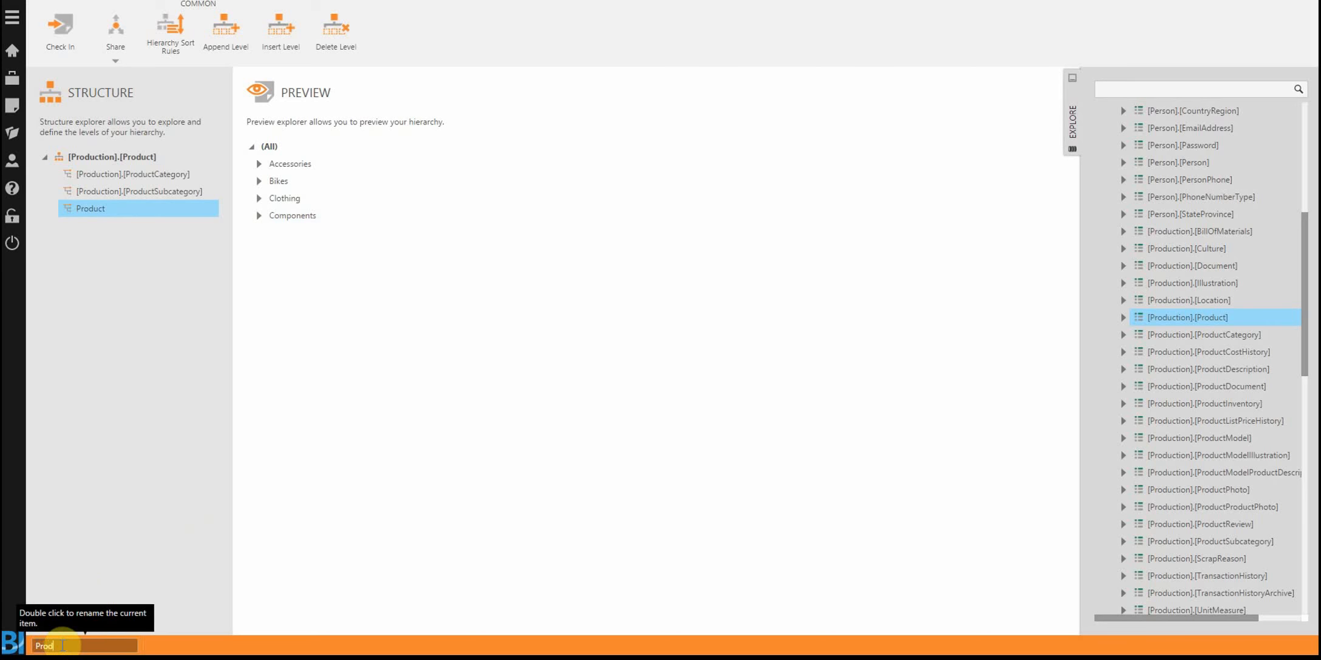
pyautogui.write('Product')
pyautogui.press('Return')
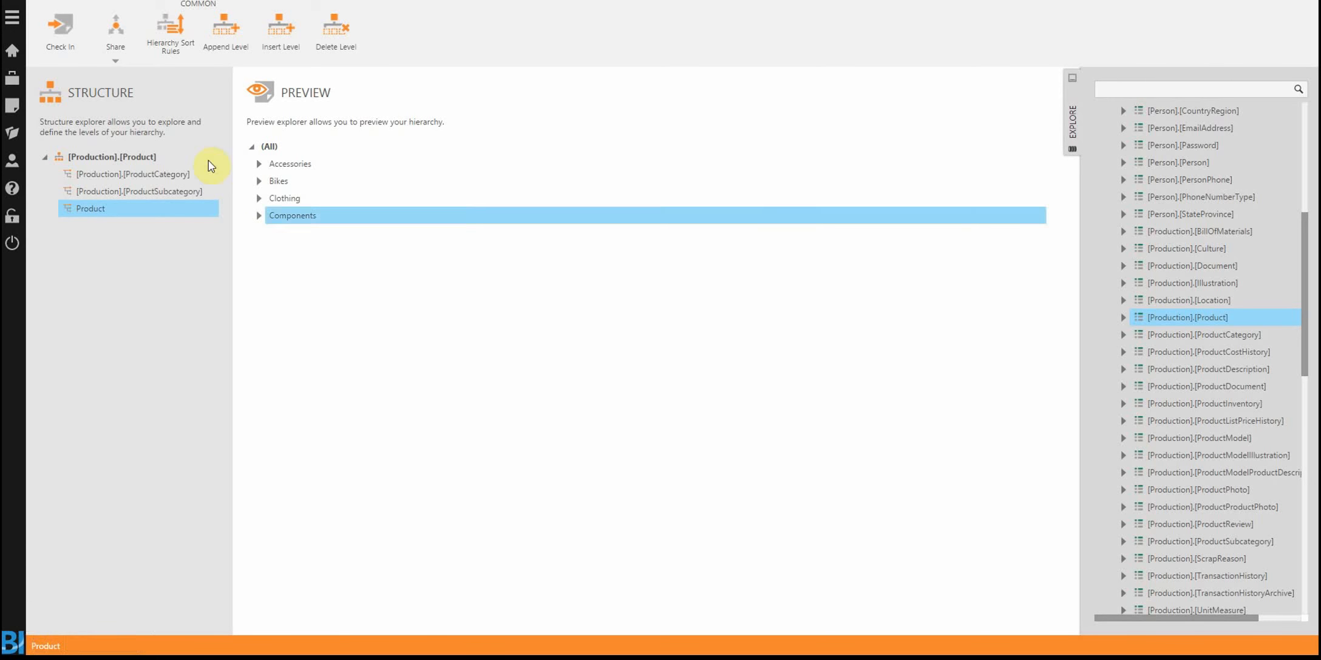
# Check in the Product hierarchy together with its listed dependencies, leaving the comments empty
pyautogui.click(74, 38)
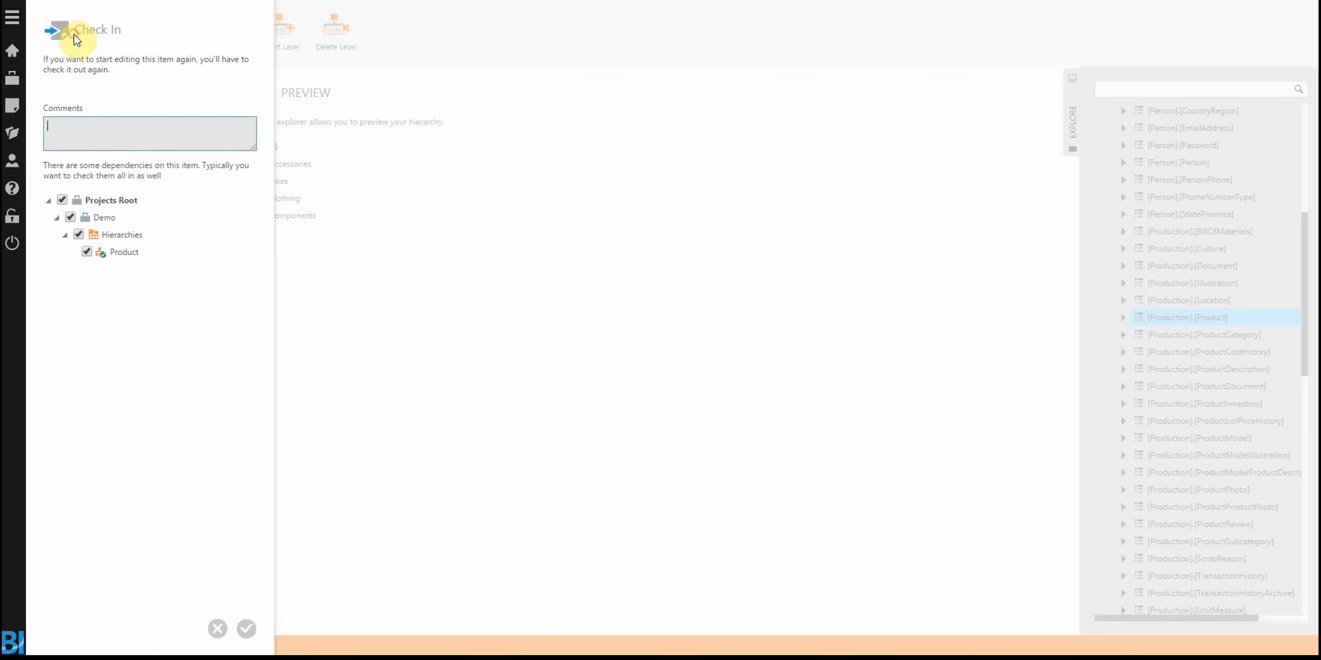
pyautogui.click(247, 629)
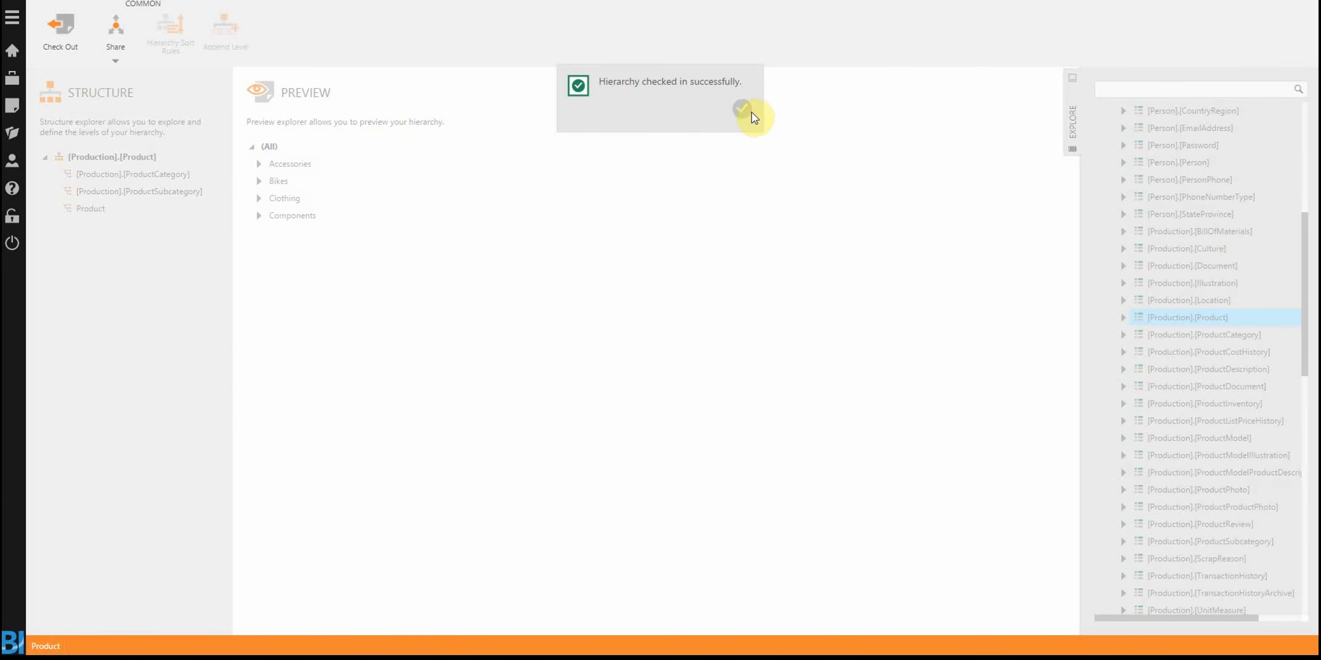
pyautogui.click(741, 109)
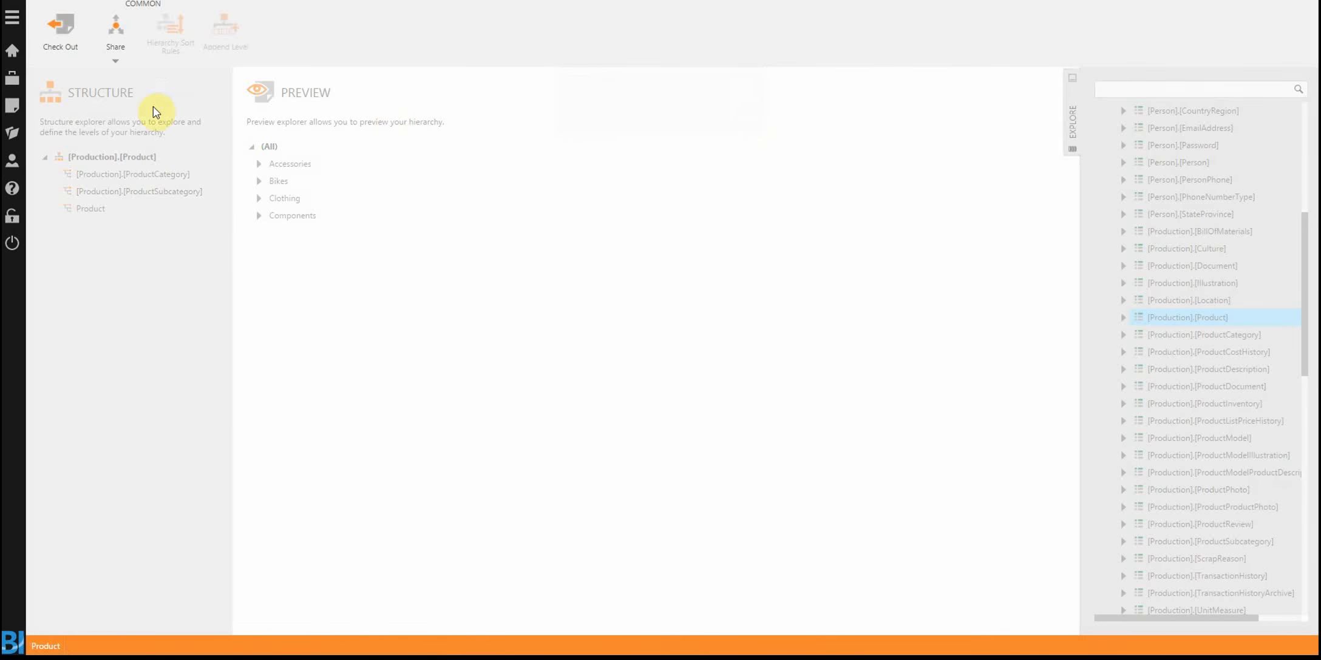
# Open the existing dashboard Dashboard1 from the Demo project and switch it to edit mode
pyautogui.click(13, 132)
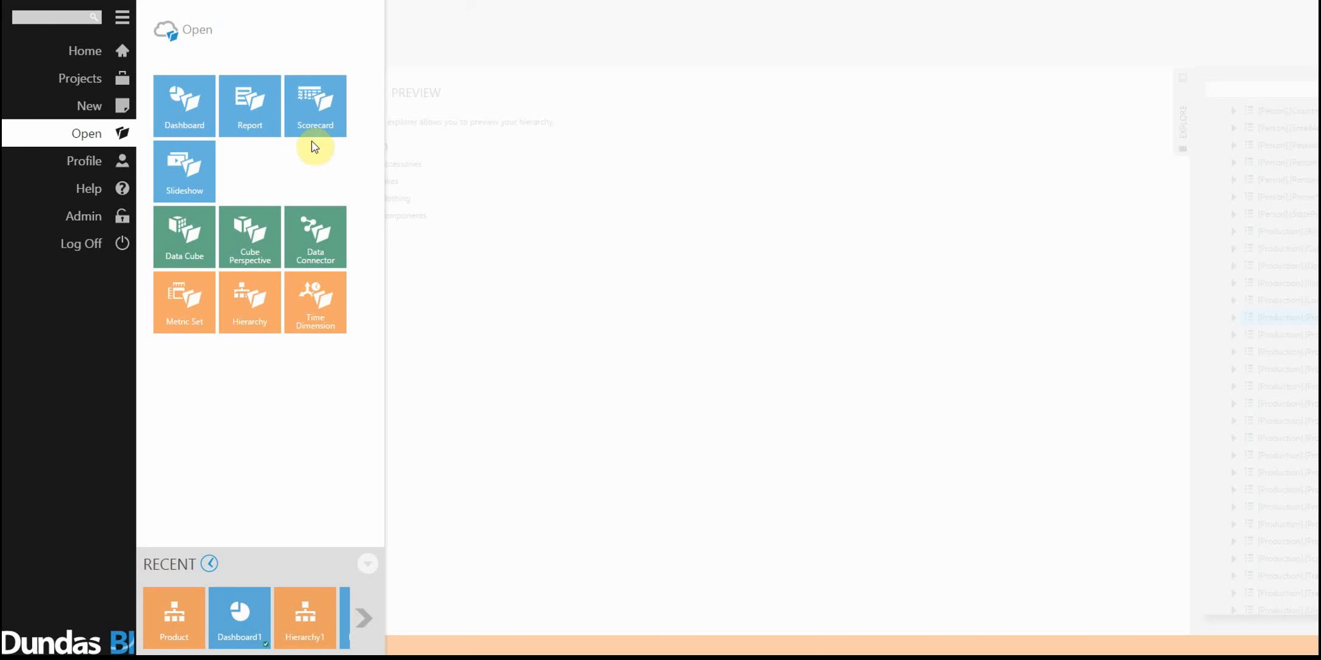
pyautogui.click(190, 103)
pyautogui.click(448, 138)
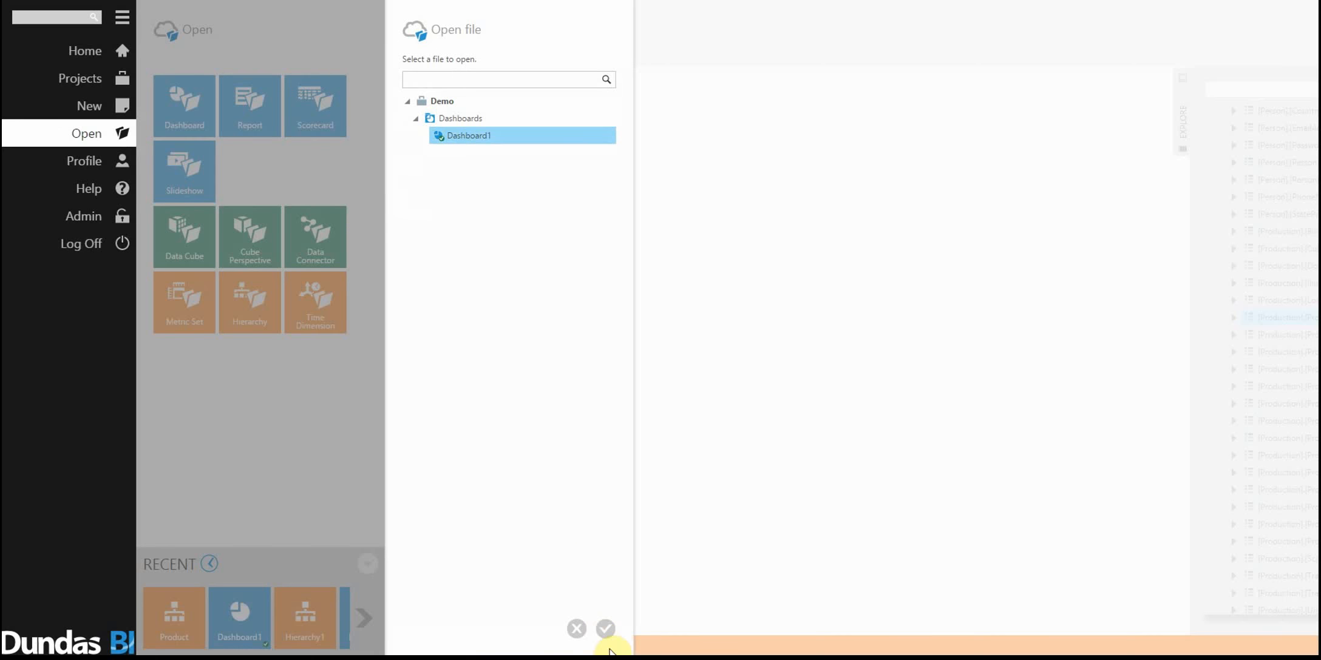
pyautogui.click(604, 630)
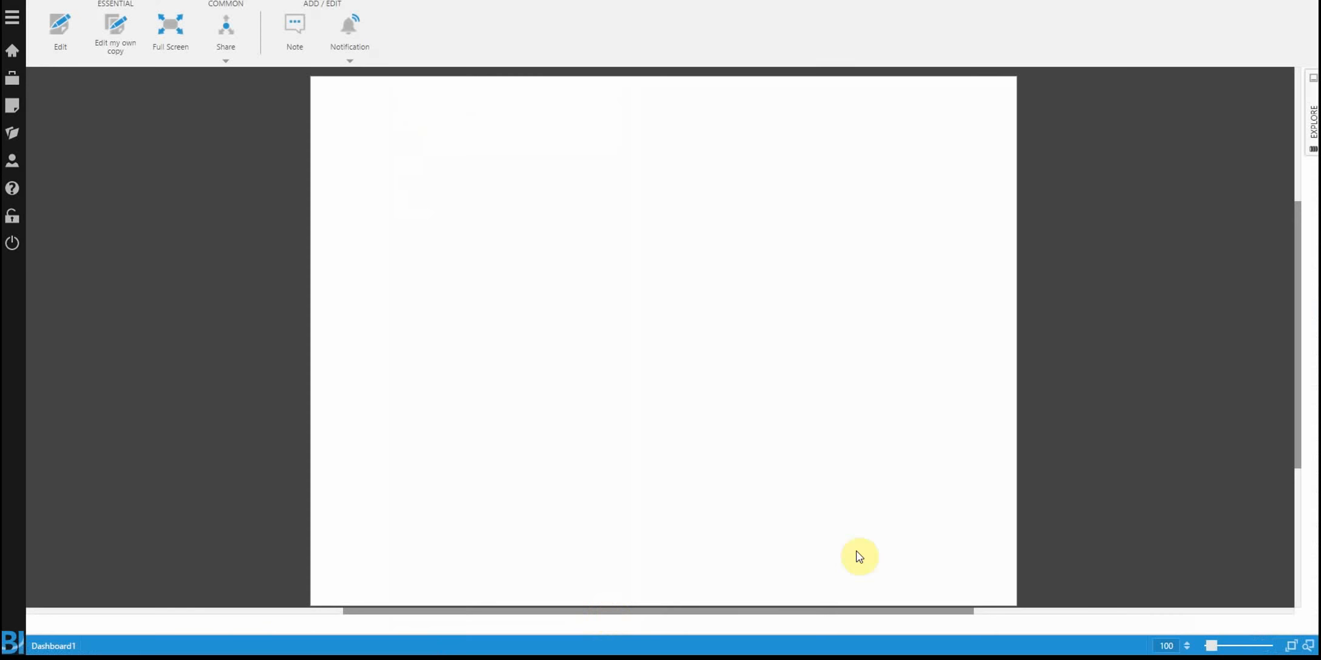
pyautogui.click(58, 32)
# Add the OrderQty measure from the AdventureWorks [Sales].[SalesOrderDetail] table to the upper part of the dashboard canvas
pyautogui.click(1106, 128)
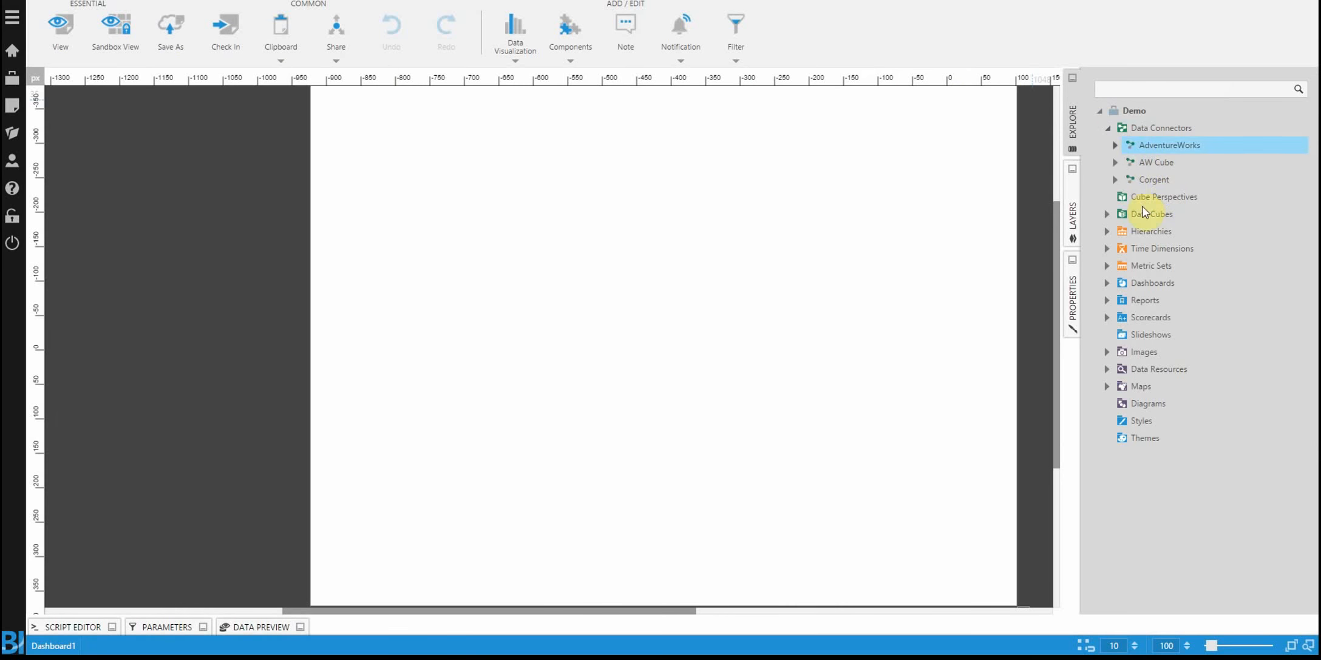
pyautogui.scroll(-15, 1214, 194)
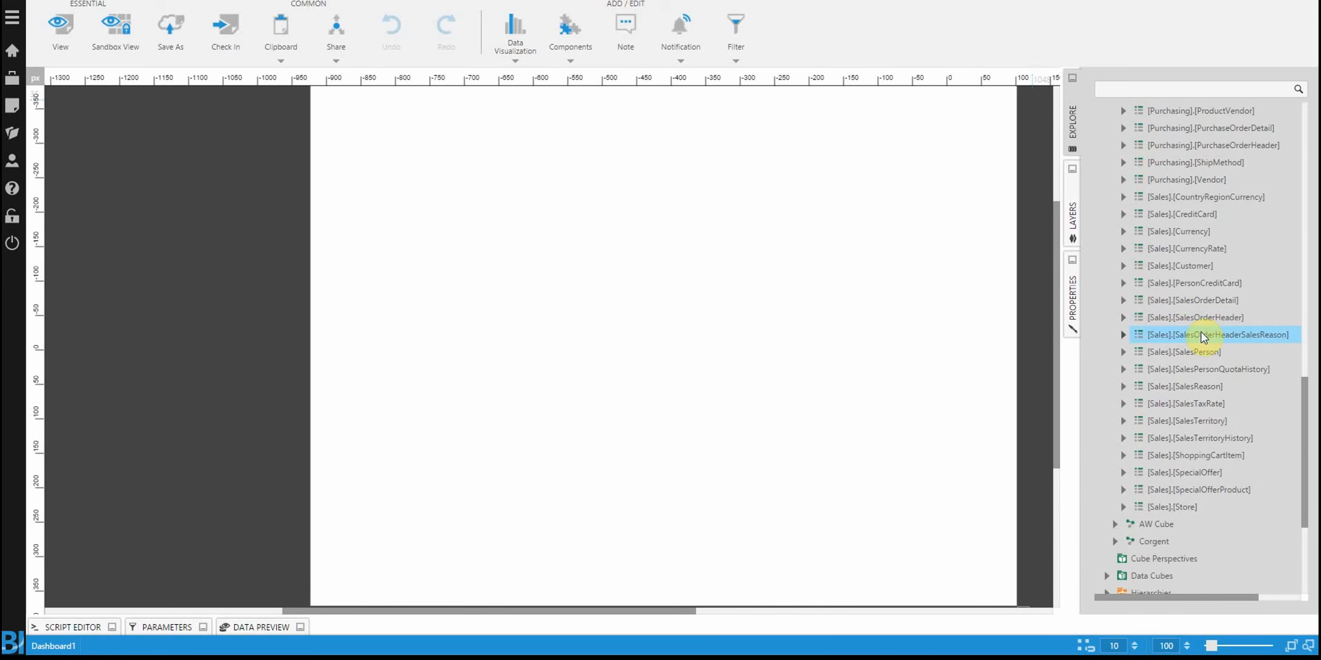
pyautogui.click(1124, 300)
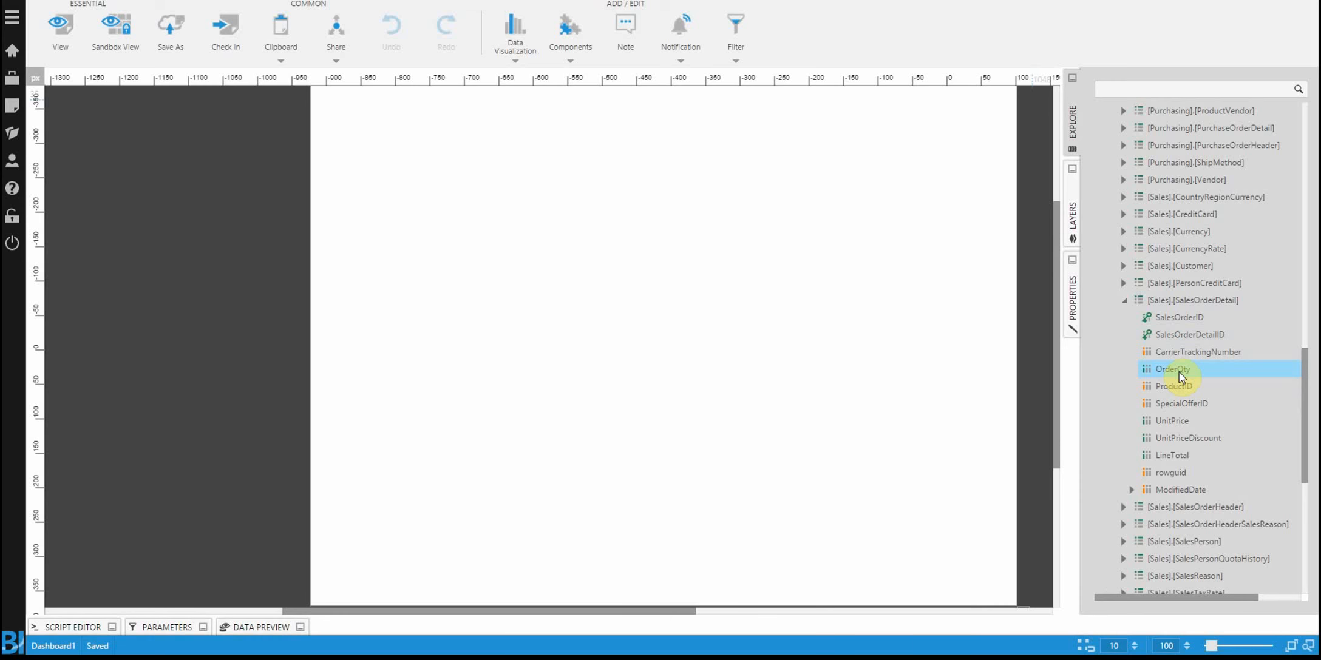
pyautogui.moveTo(1172, 370); pyautogui.dragTo(408, 191)
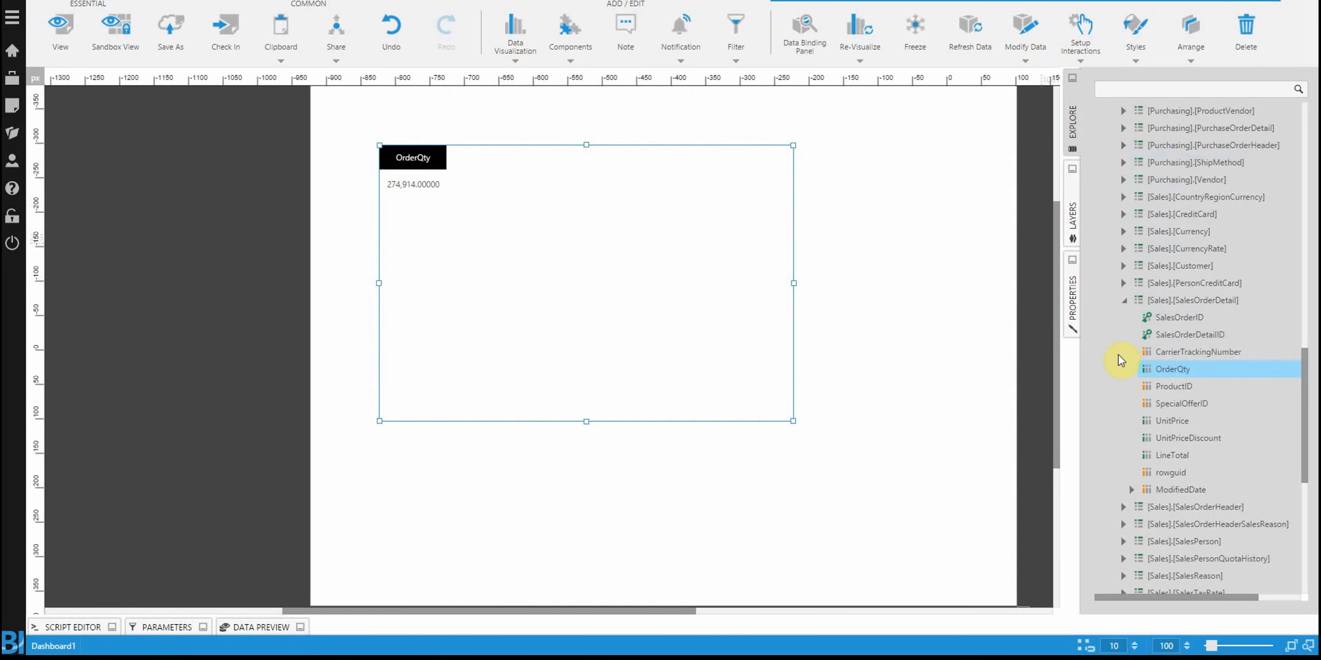
# Add the [Production].[Product] hierarchy from the Product hierarchy file to the OrderQty table on the canvas
pyautogui.scroll(-7, 1189, 388)
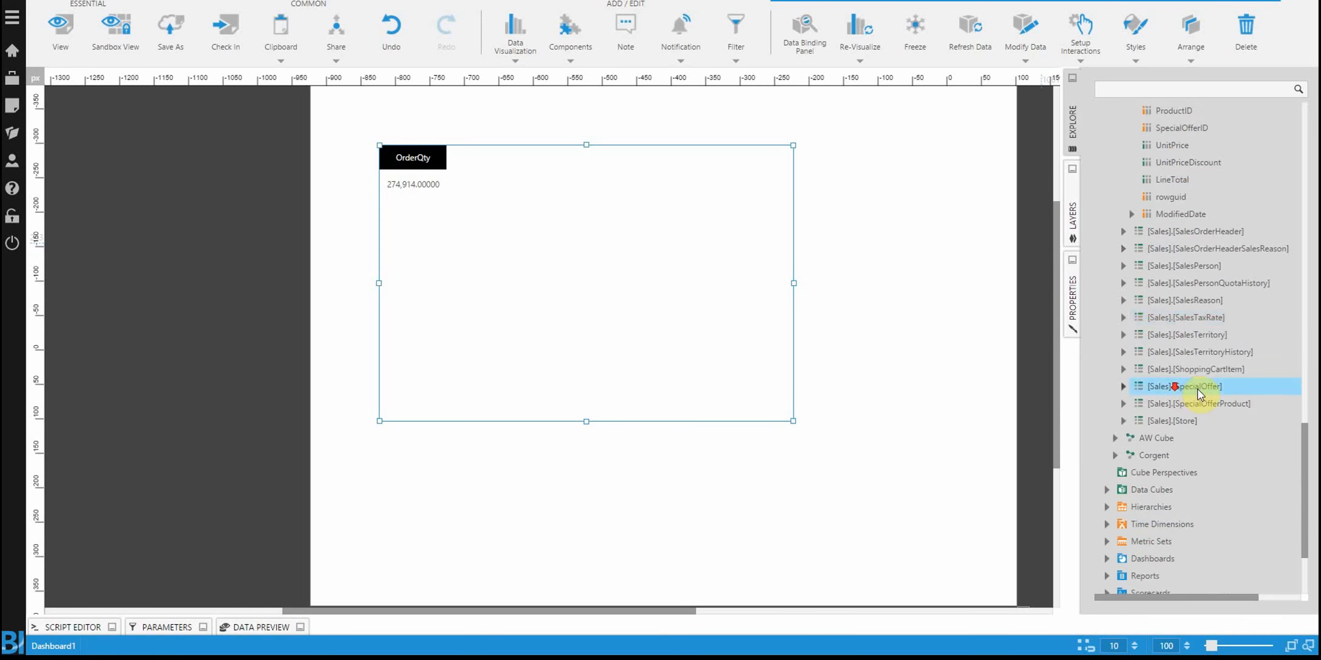
pyautogui.click(1106, 378)
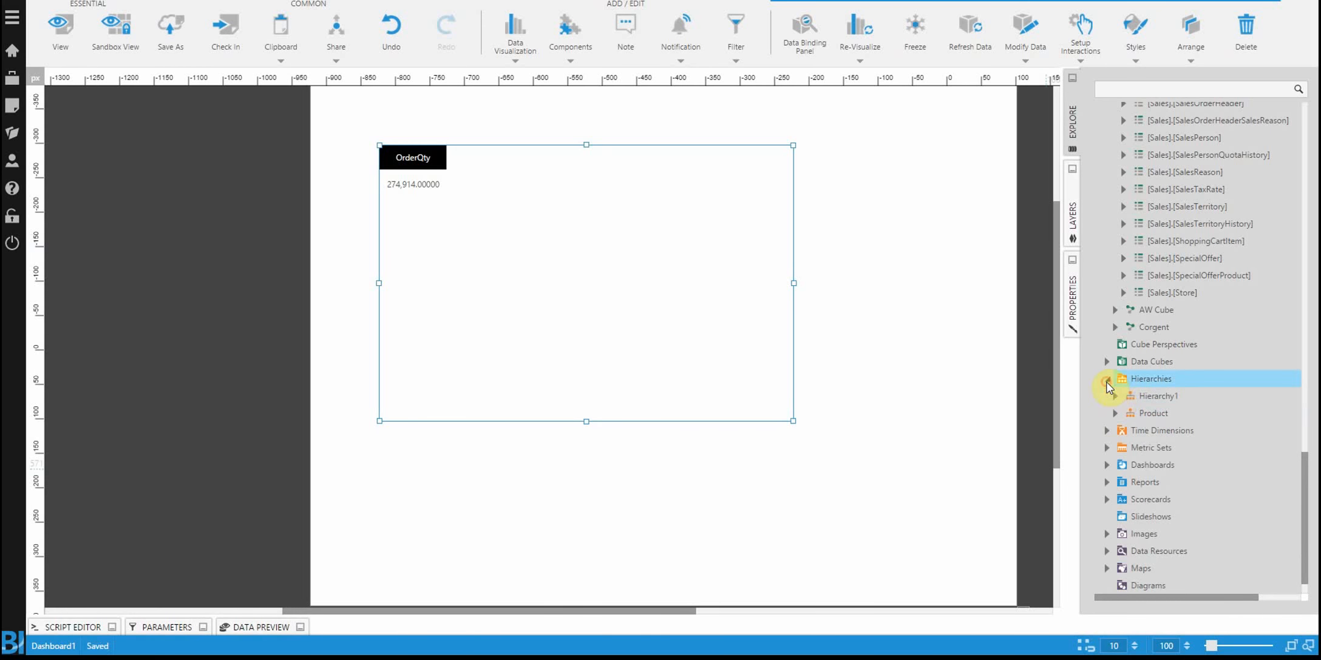
pyautogui.click(1115, 413)
pyautogui.moveTo(1180, 431); pyautogui.dragTo(618, 286)
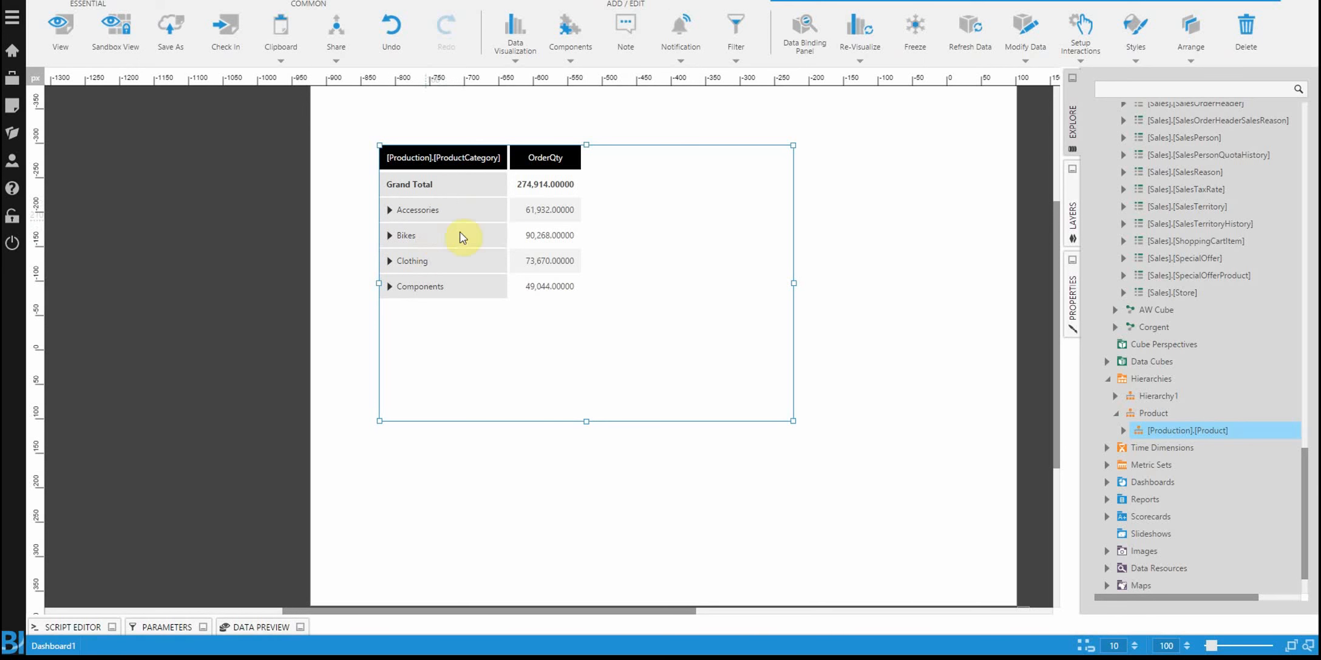
# Re-visualize the OrderQty table as a bar chart and enlarge it toward the right edge of the dashboard canvas
pyautogui.click(859, 47)
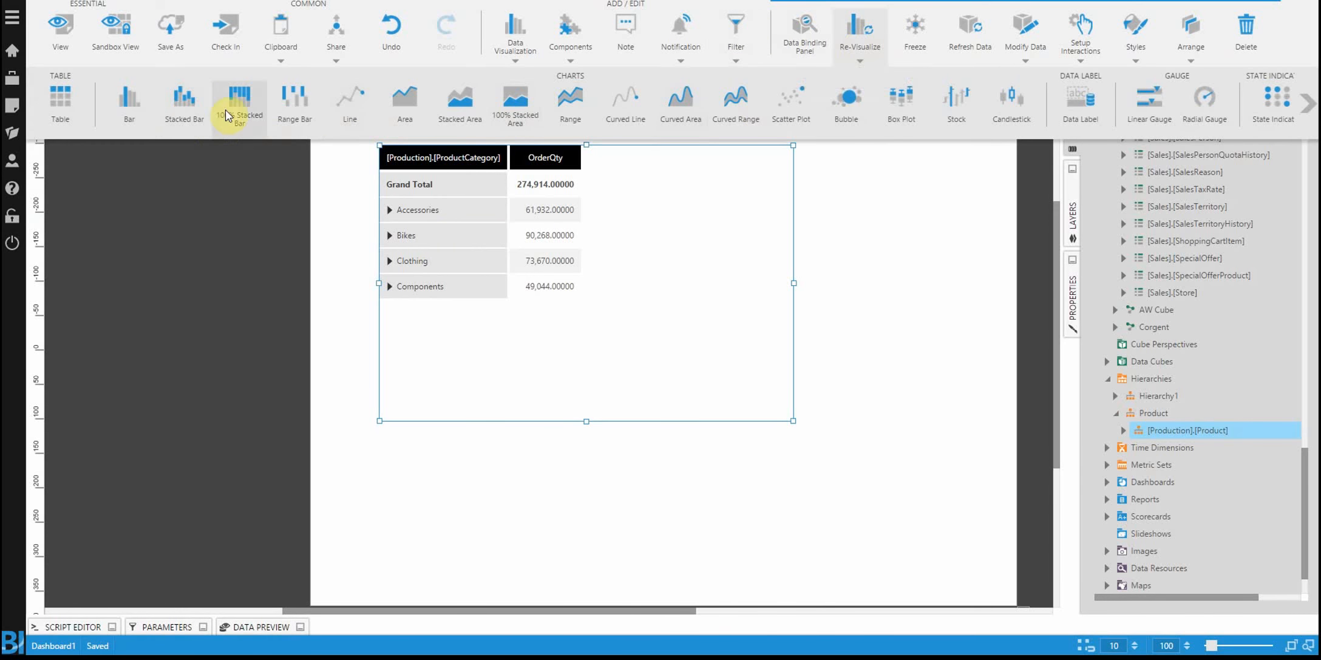
pyautogui.click(130, 107)
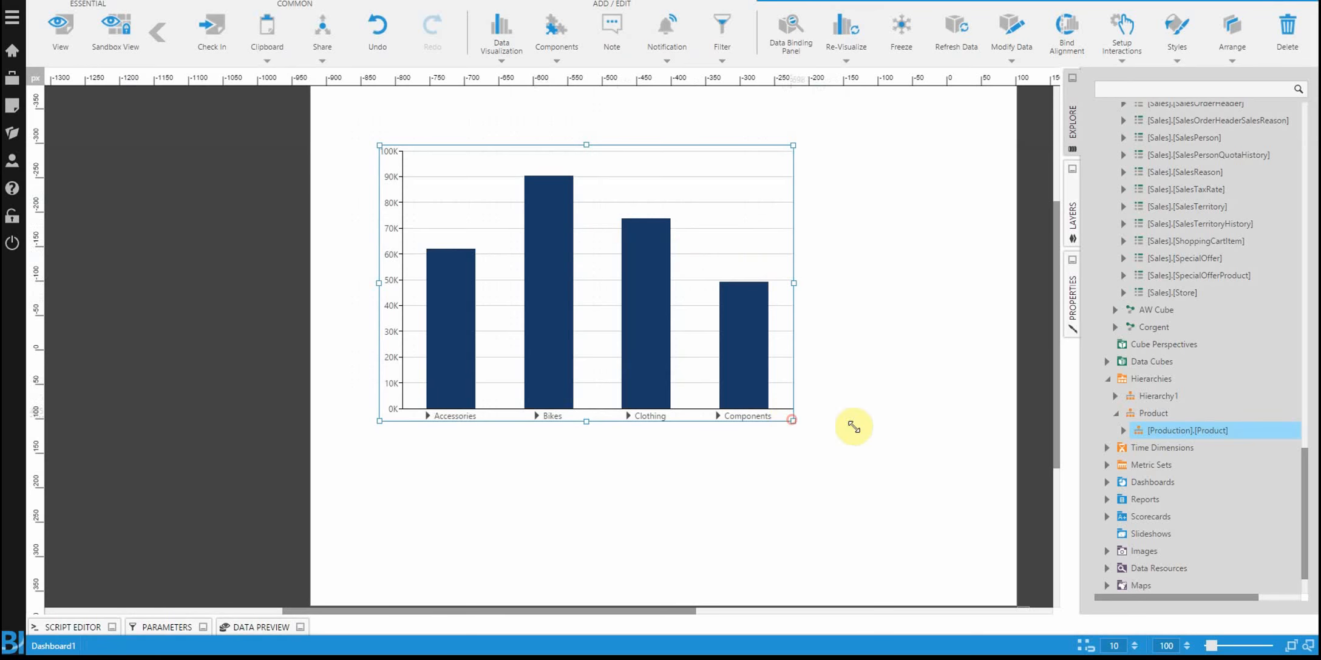
pyautogui.moveTo(854, 426); pyautogui.dragTo(965, 449)
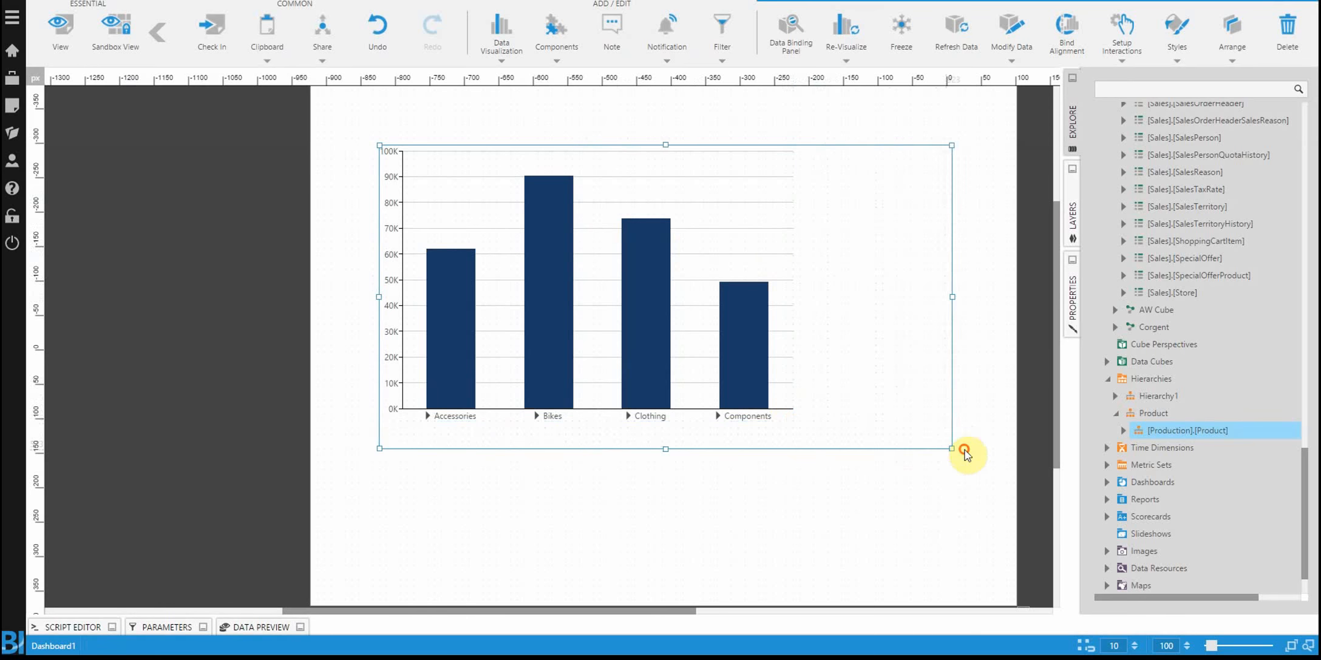
# Switch the dashboard to view mode and change the bar chart's hierarchy level to Product
pyautogui.click(68, 31)
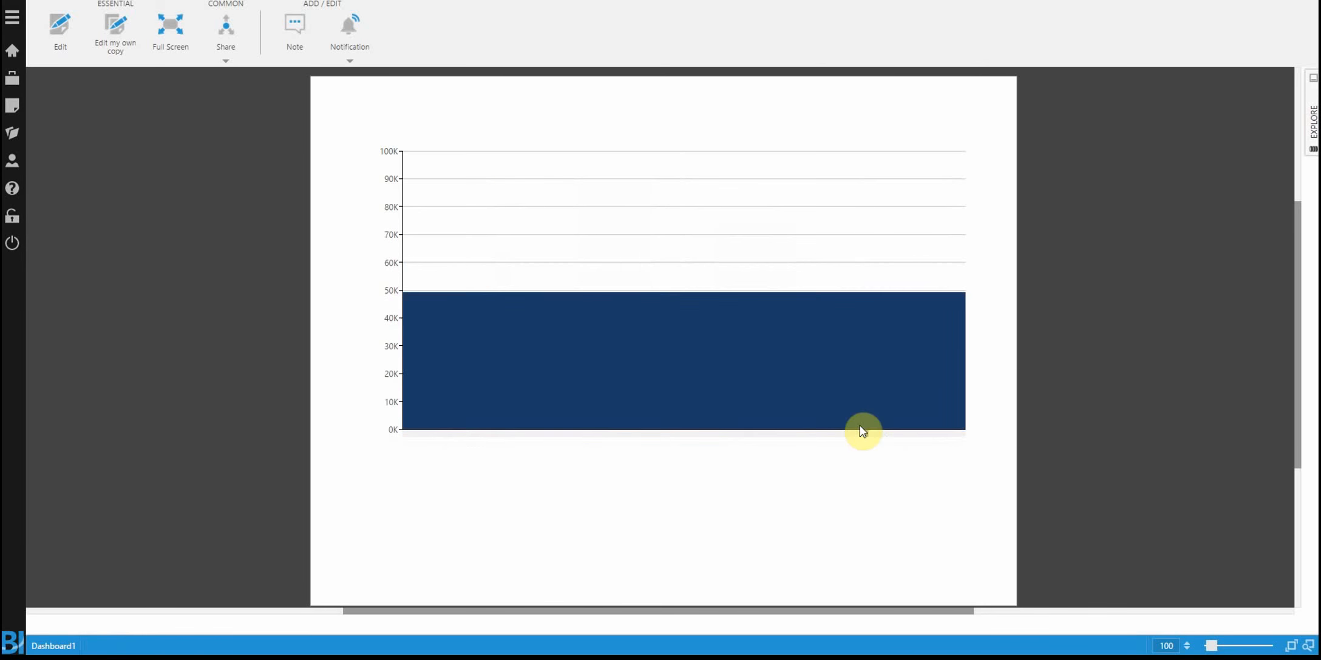
pyautogui.rightClick(850, 357)
pyautogui.click(903, 521)
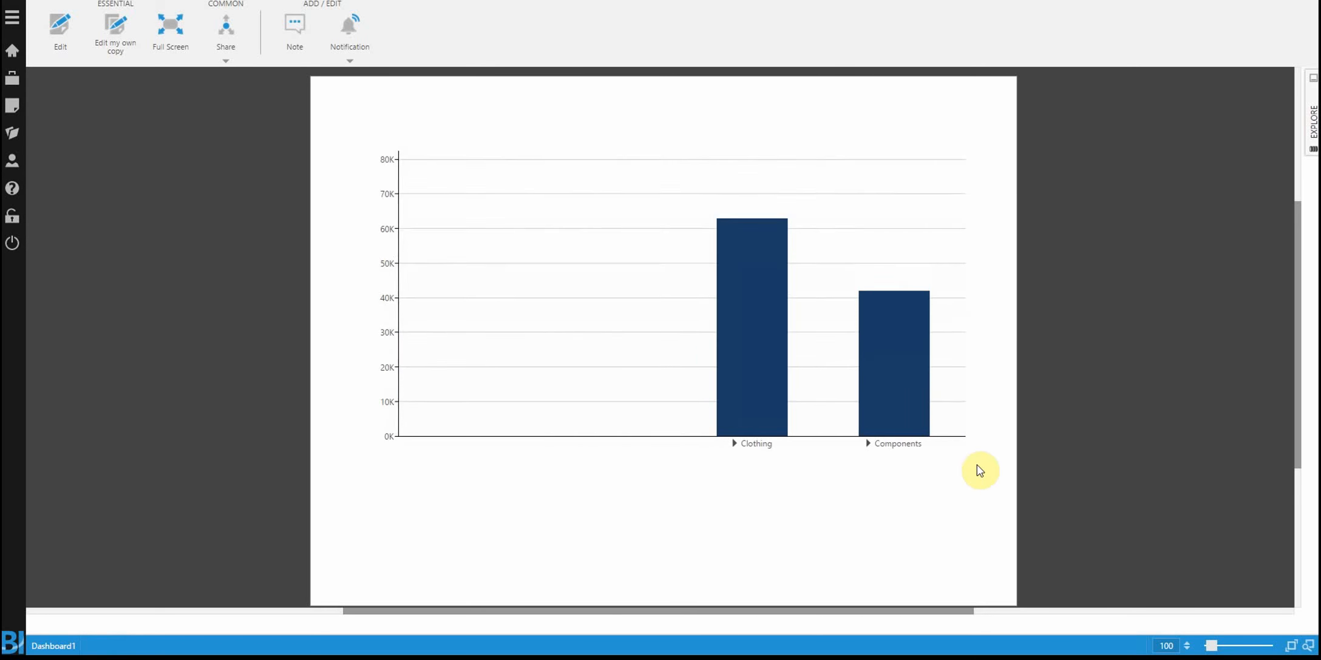
pyautogui.rightClick(835, 322)
pyautogui.click(889, 428)
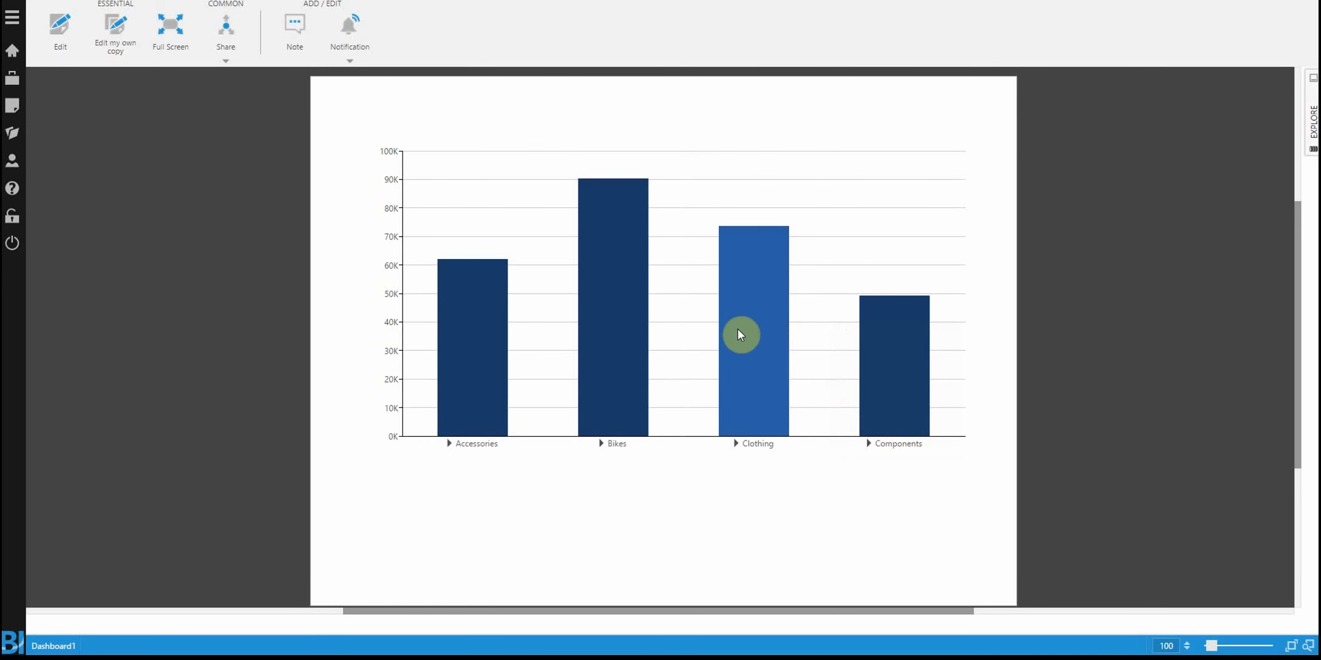
pyautogui.rightClick(704, 325)
pyautogui.click(742, 430)
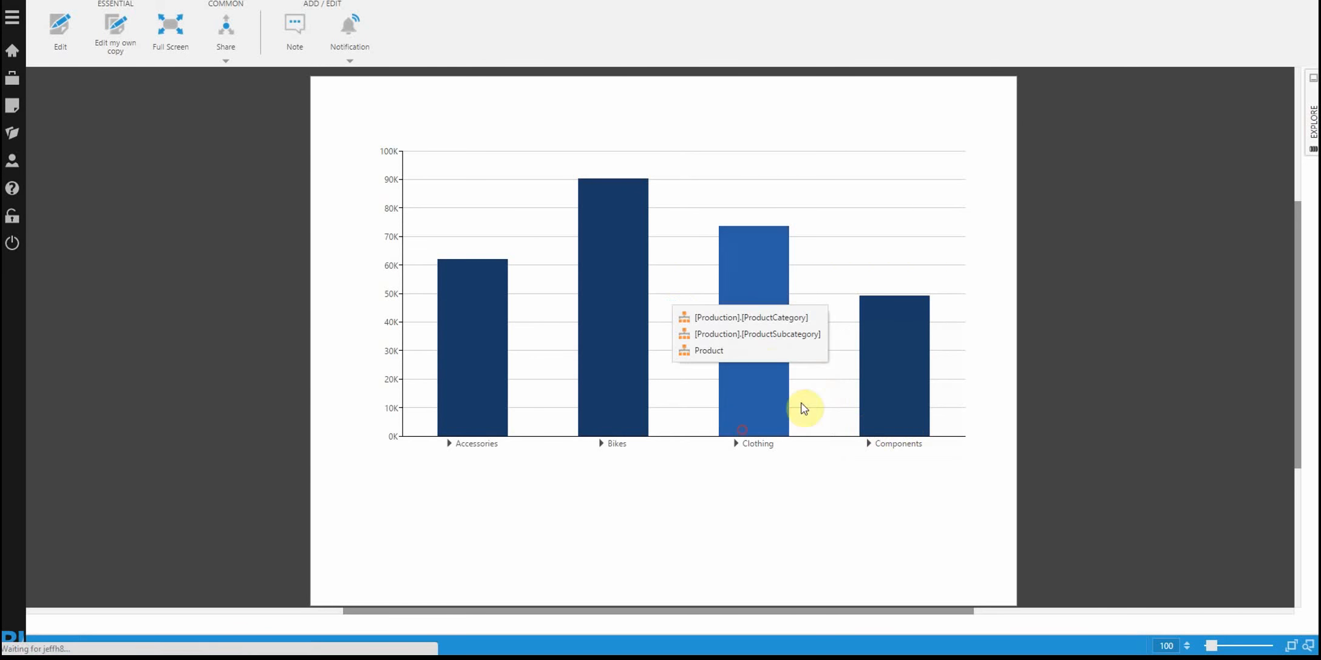
pyautogui.click(756, 351)
pyautogui.rightClick(779, 355)
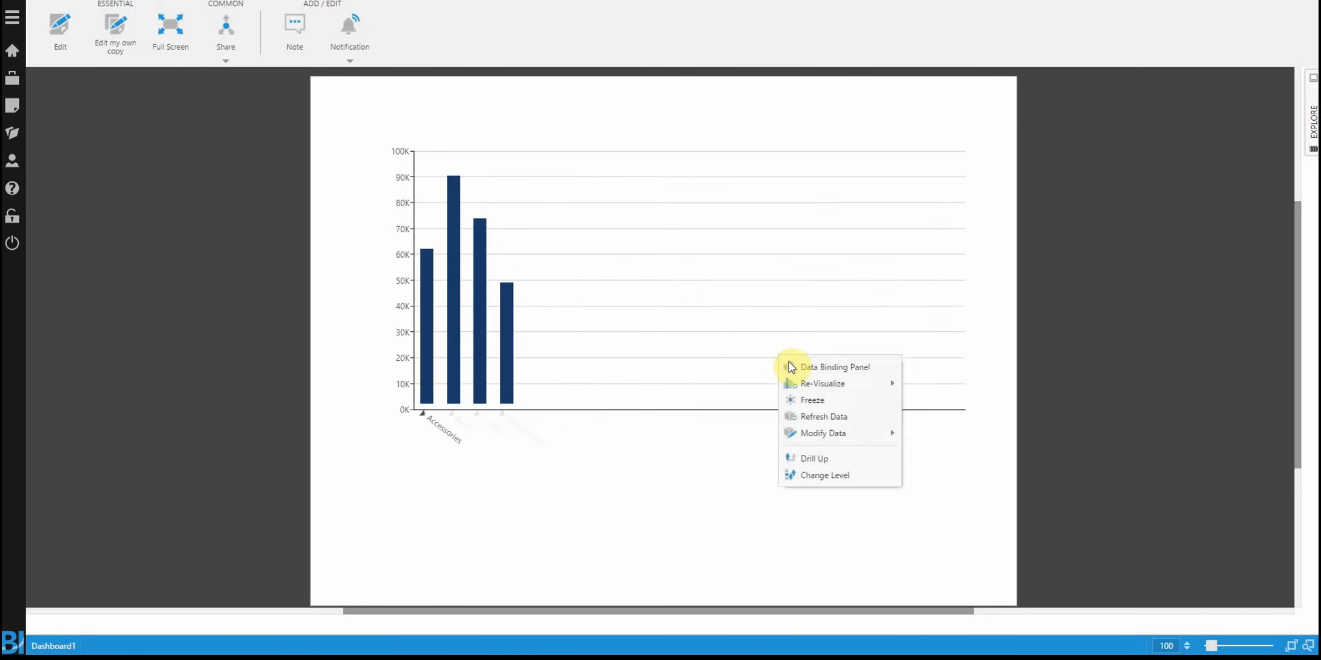
pyautogui.click(687, 526)
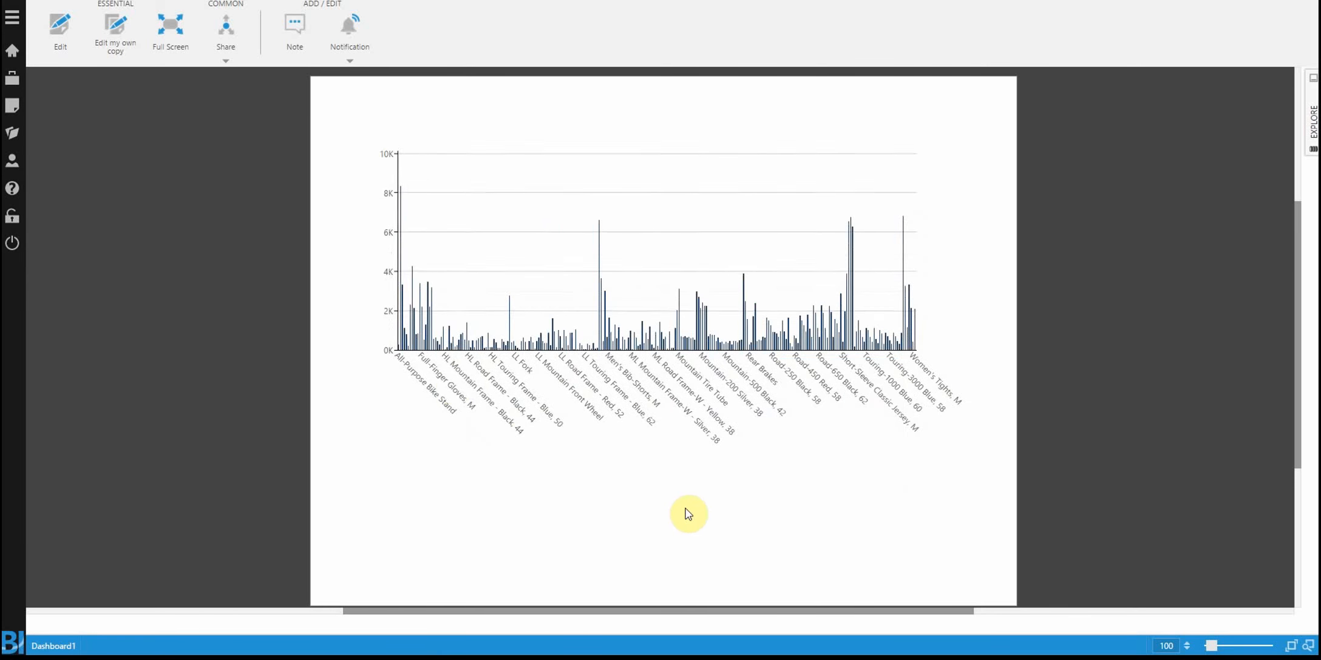
# Change the bar chart's hierarchy level to [Production].[ProductSubcategory]
pyautogui.rightClick(777, 349)
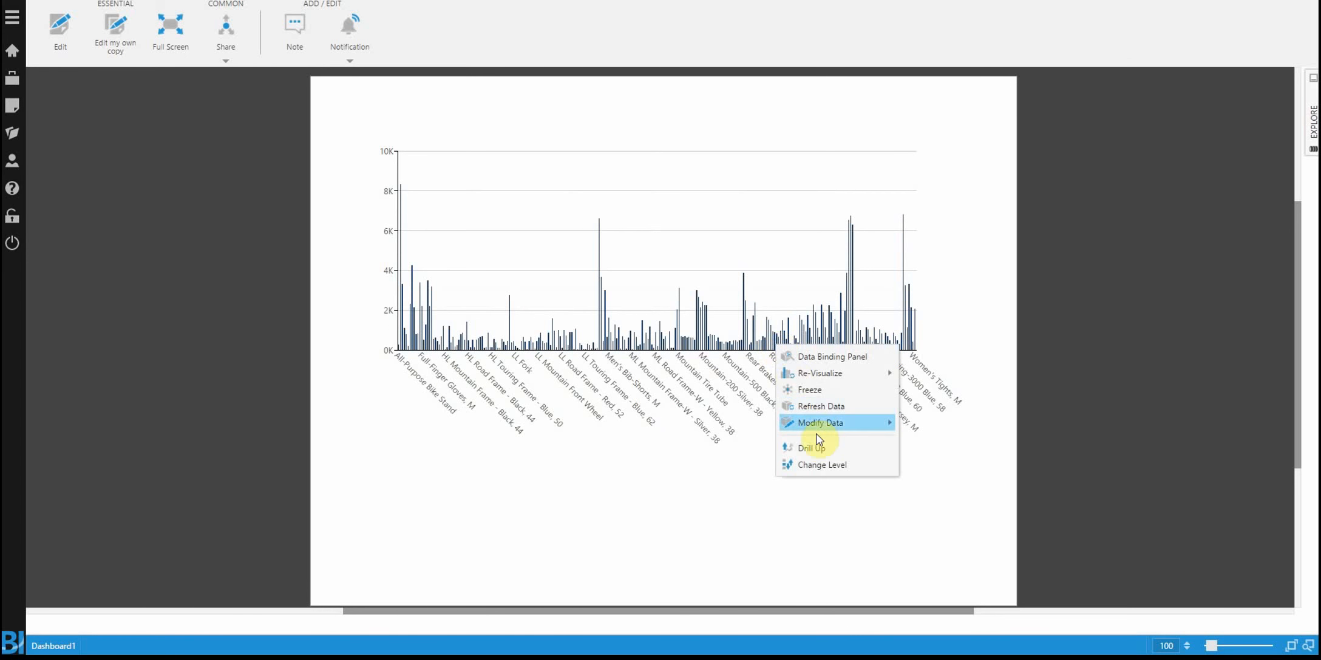
pyautogui.click(818, 465)
pyautogui.click(857, 375)
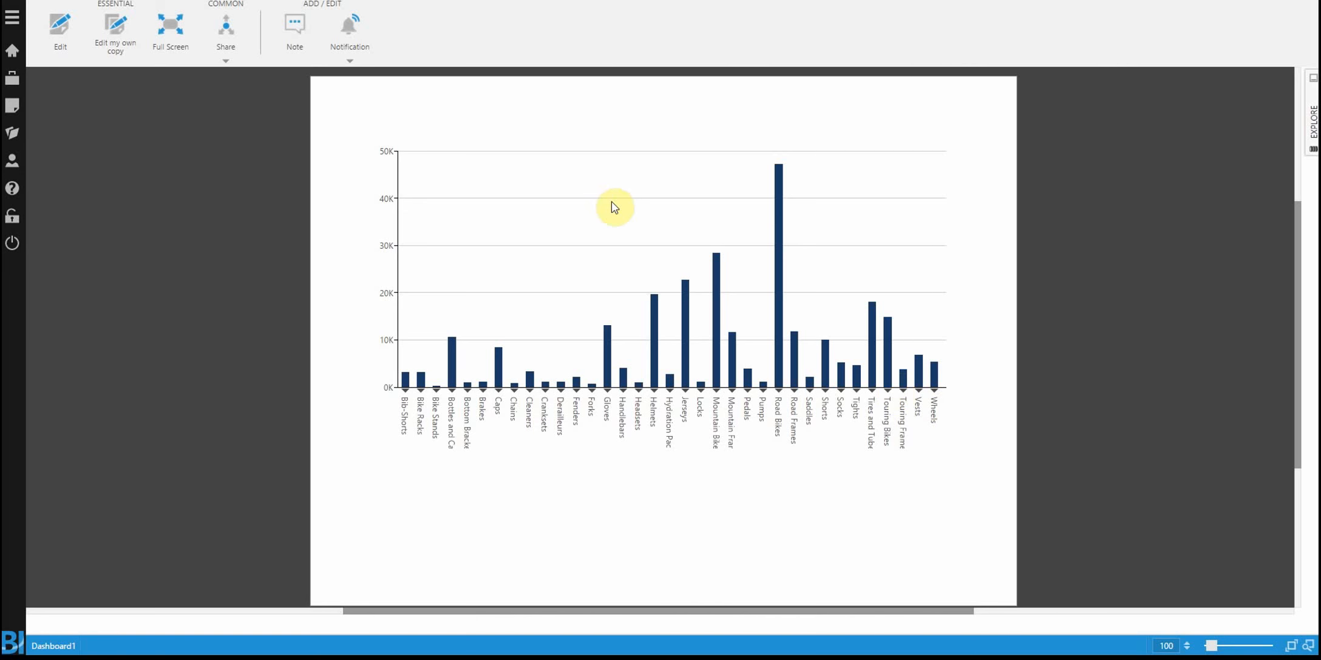
# Open the available data actions for the Road Bikes bar in the chart
pyautogui.rightClick(776, 322)
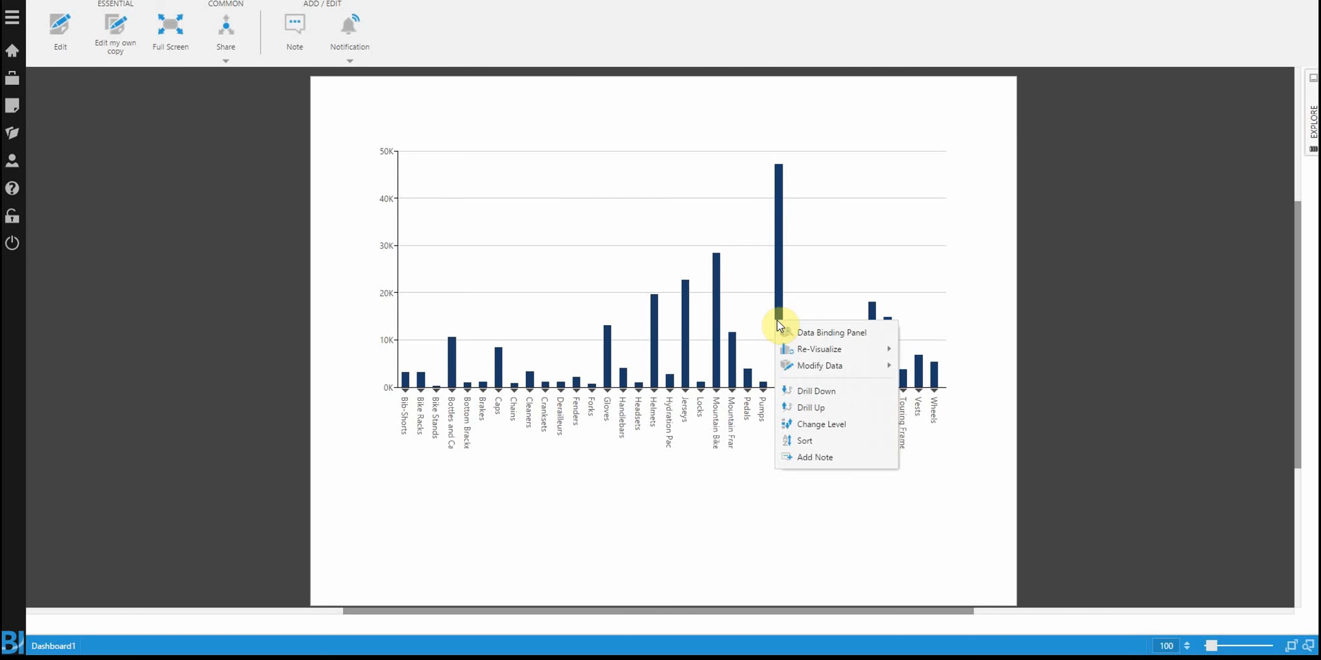